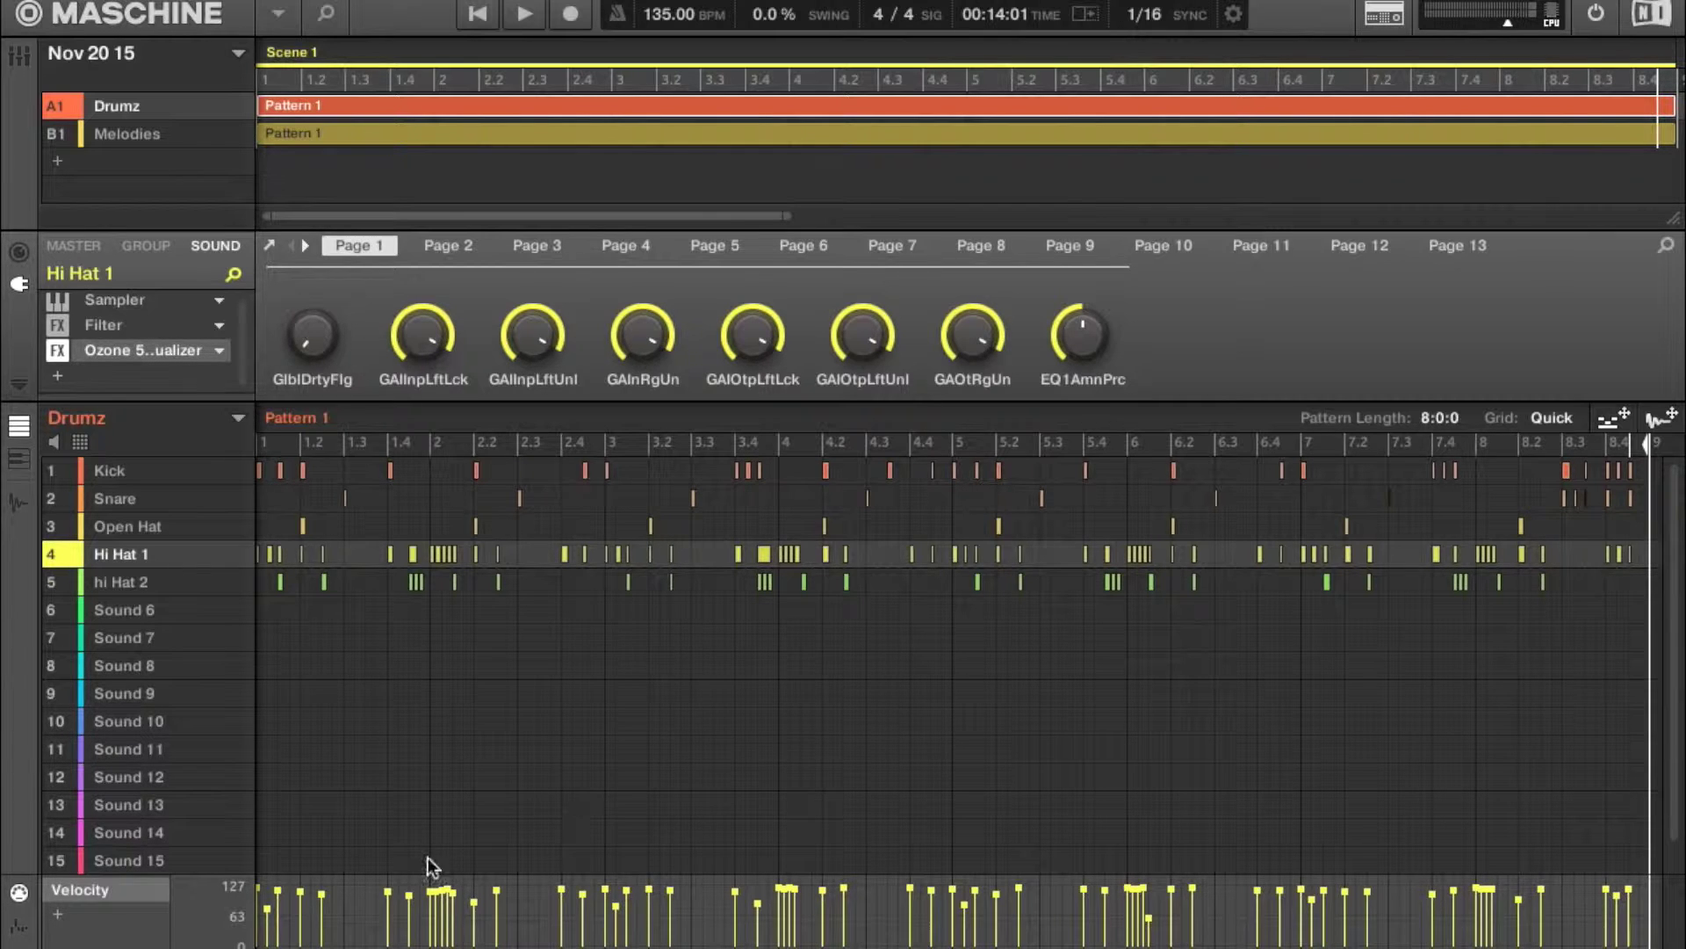
Step: Even out the Hi Hat 1 velocities in Pattern 1 by raising the weaker hits in bars 1, 3, 5, 6 and 7
{"action": "left_click_drag", "start_coordinate": [583, 895], "coordinate": [617, 905]}
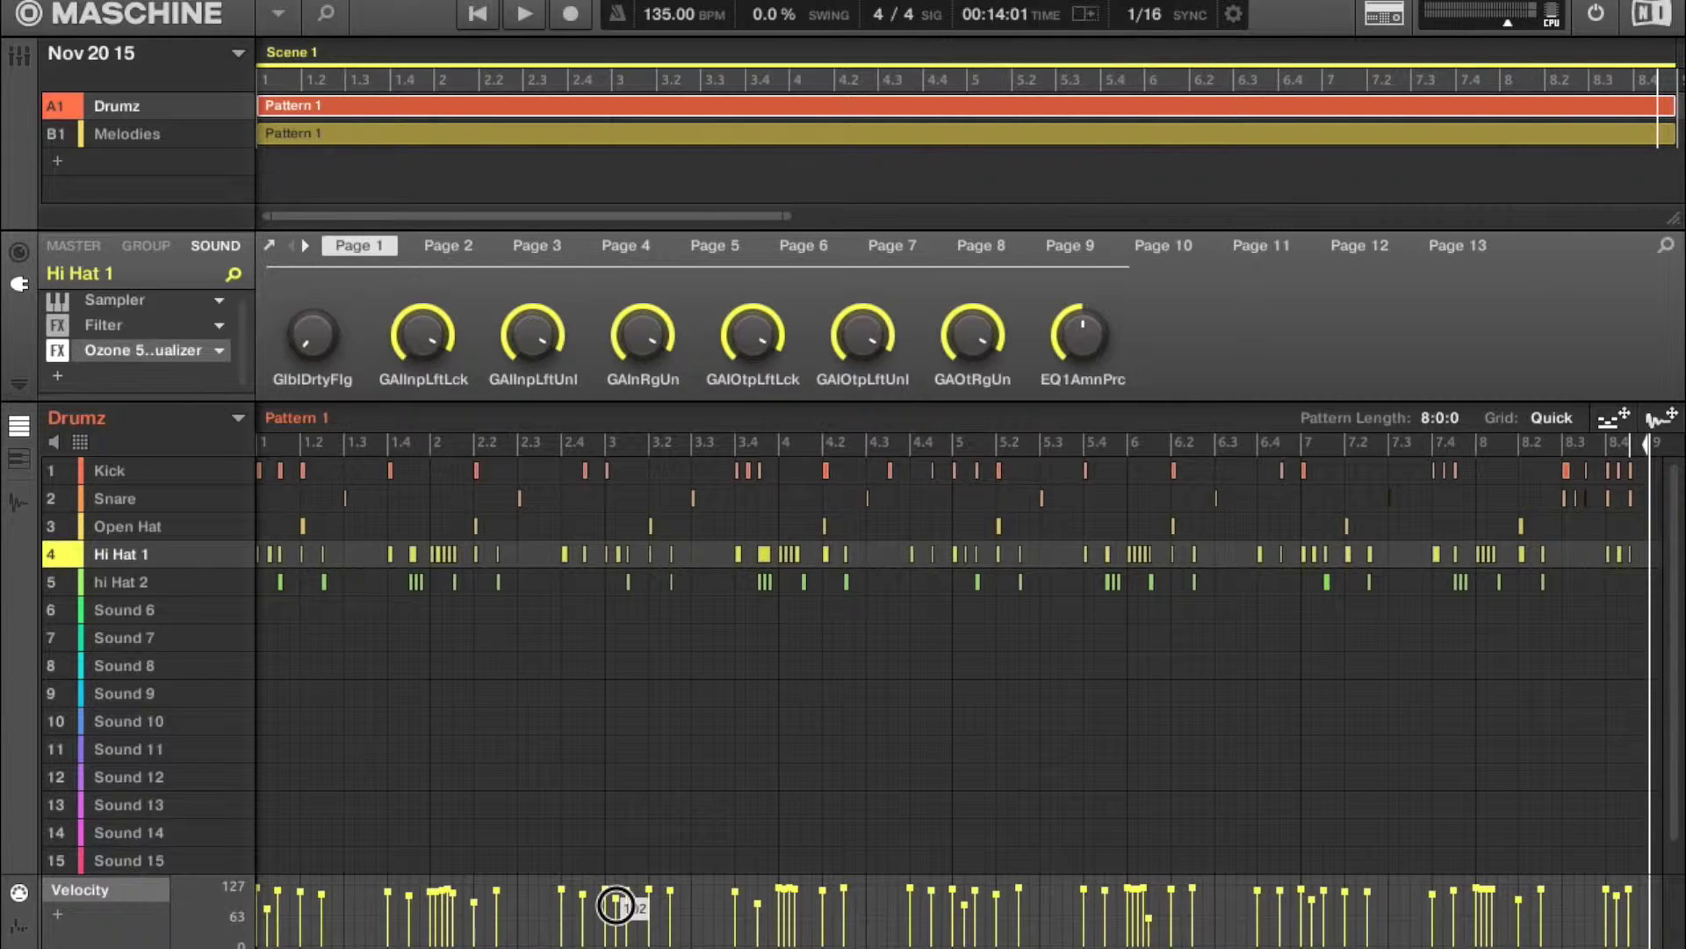
{"action": "left_click_drag", "start_coordinate": [269, 909], "coordinate": [265, 894]}
{"action": "mouse_move", "coordinate": [1160, 914]}
{"action": "left_mouse_down"}
{"action": "mouse_move", "coordinate": [1141, 903]}
{"action": "mouse_move", "coordinate": [1156, 911]}
{"action": "left_mouse_up"}
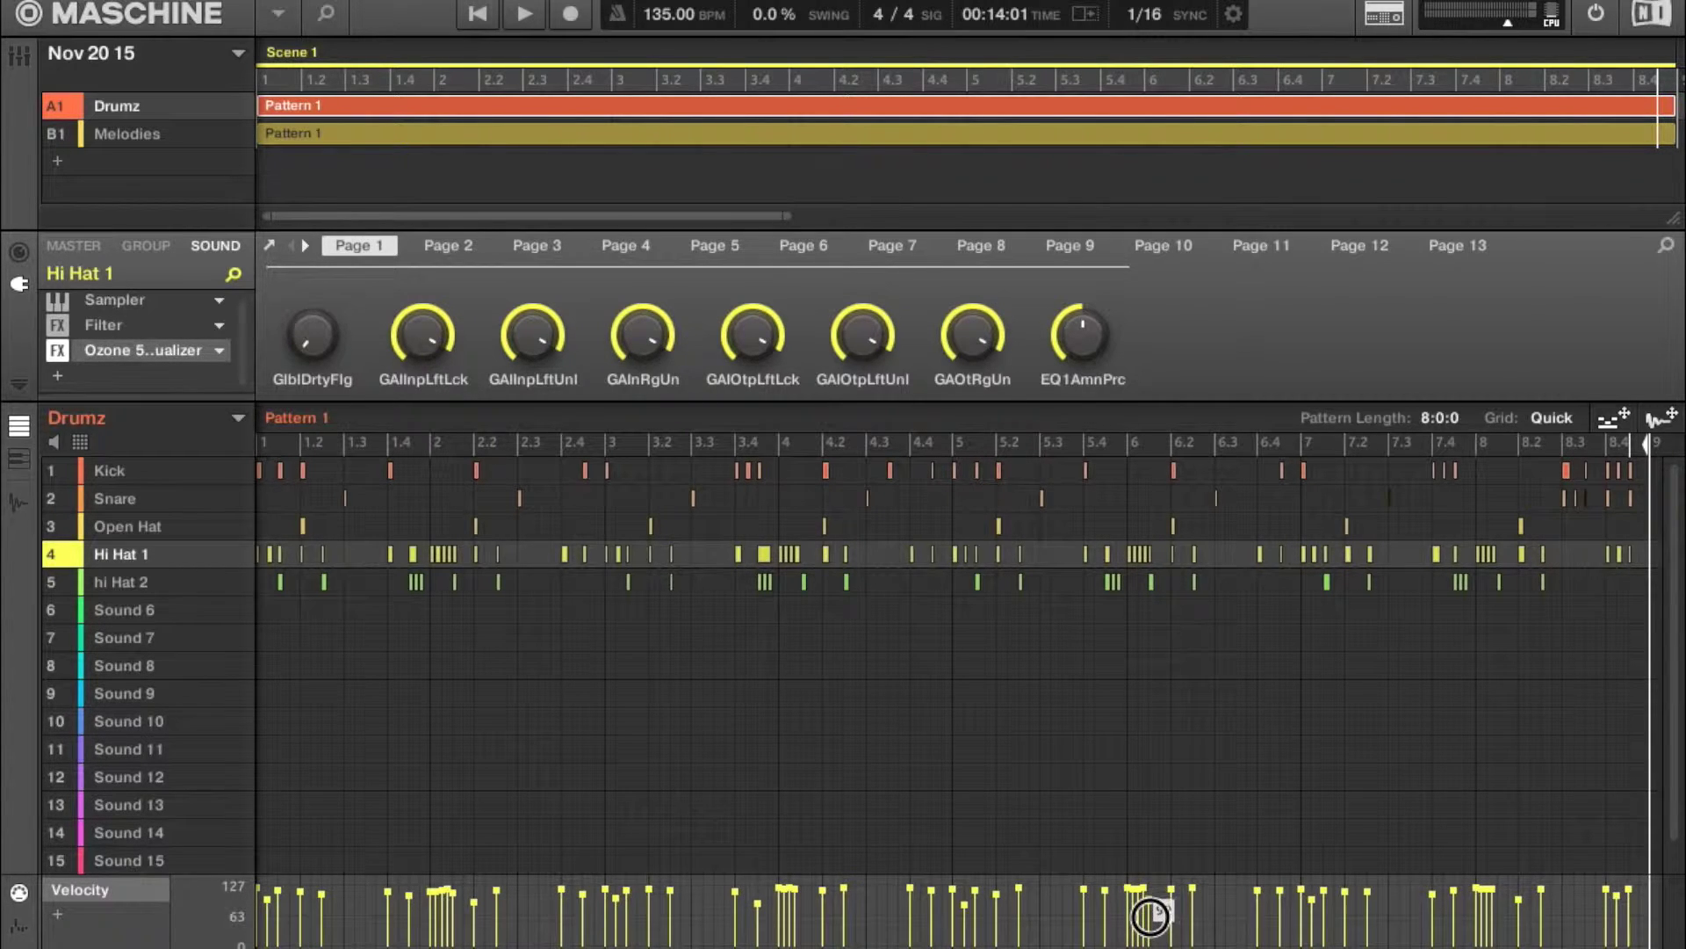
{"action": "left_click", "coordinate": [969, 908]}
{"action": "left_click_drag", "start_coordinate": [969, 907], "coordinate": [964, 898]}
{"action": "left_click", "coordinate": [1323, 894]}
{"action": "left_click_drag", "start_coordinate": [1323, 894], "coordinate": [1317, 891]}
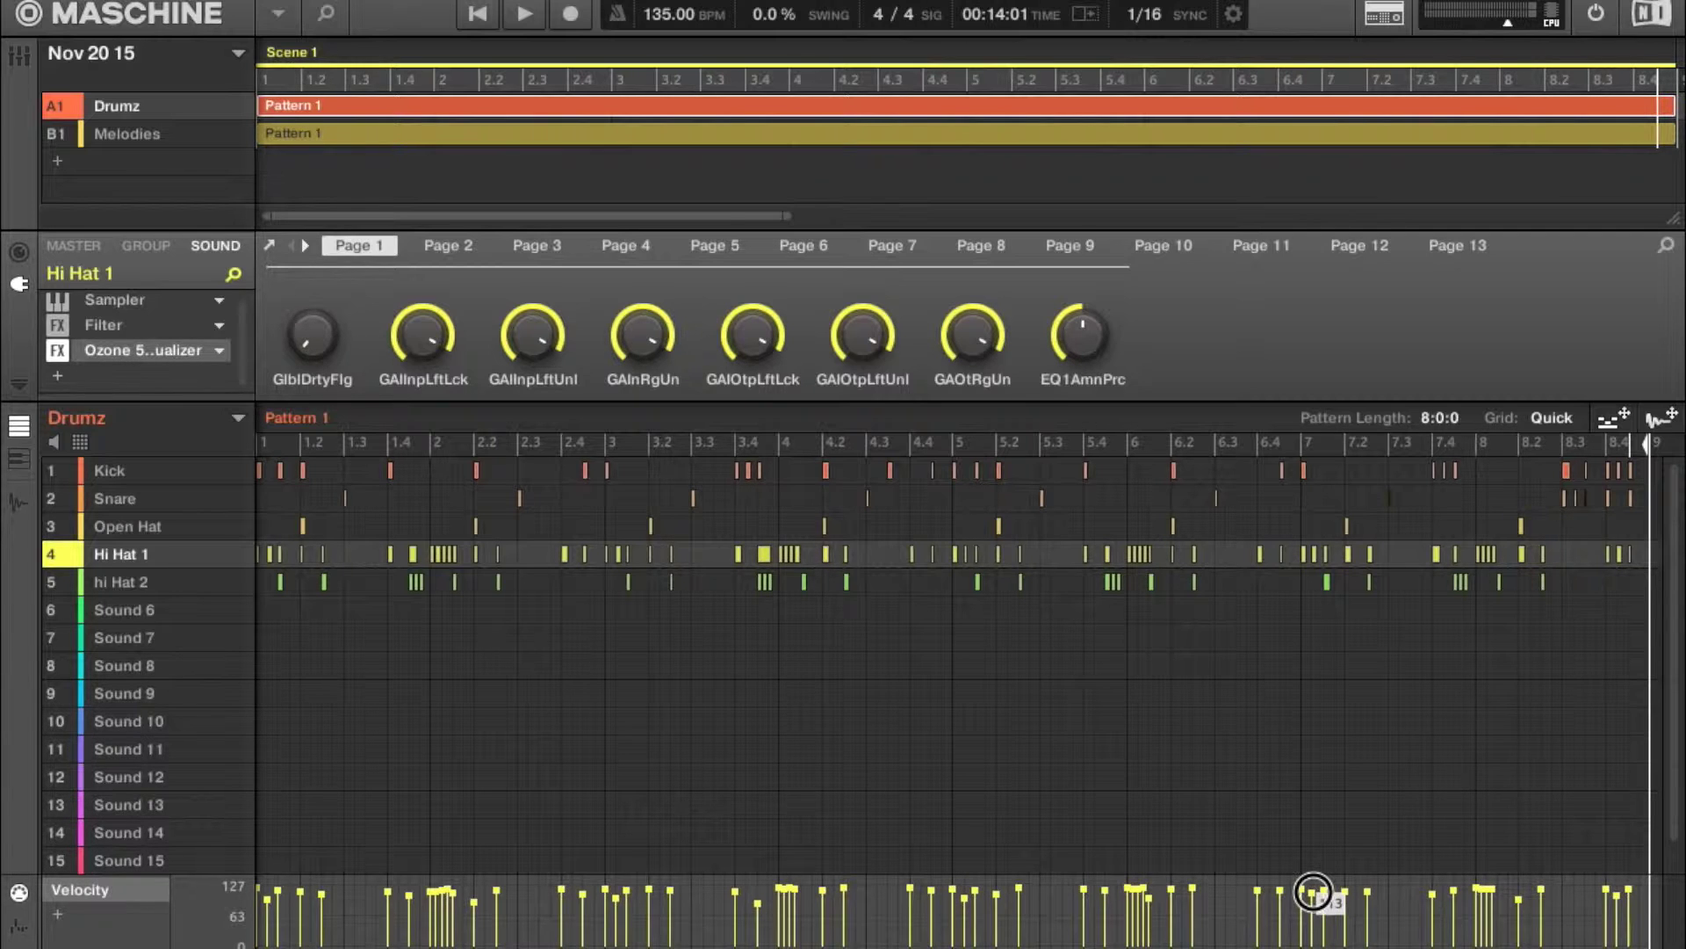
{"action": "left_click", "coordinate": [1497, 901]}
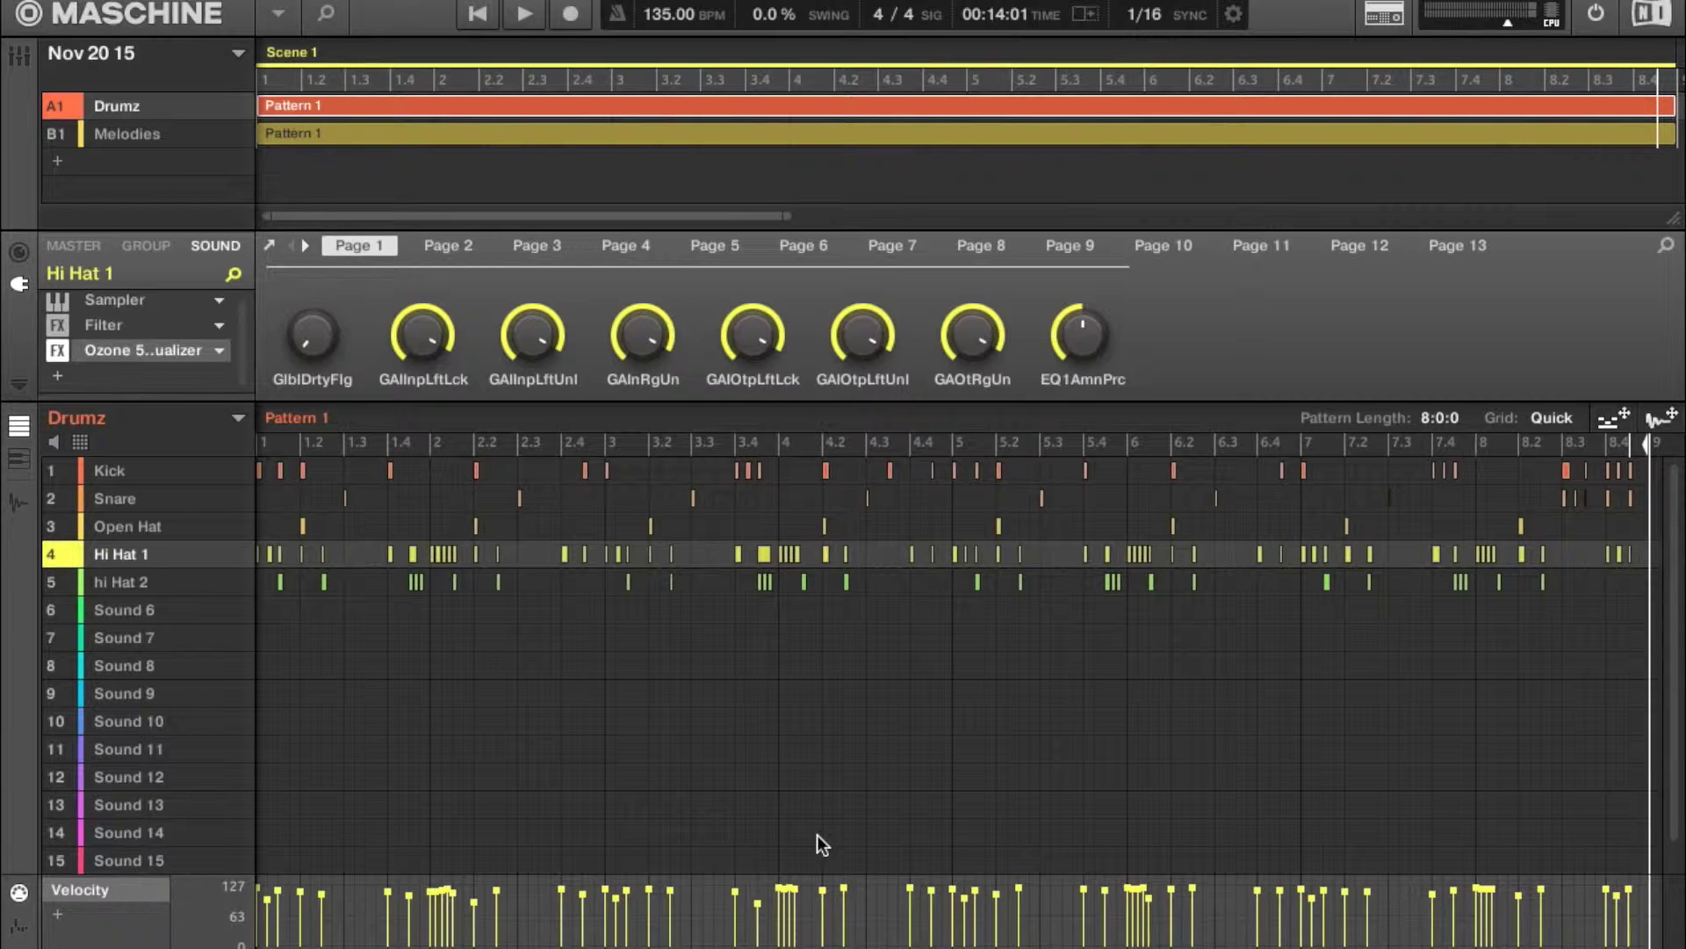
Step: Compare the note velocities of Hi Hat 1 and hi Hat 2, ending with Hi Hat 1 selected
{"action": "mouse_move", "coordinate": [778, 890]}
{"action": "mouse_move", "coordinate": [613, 881]}
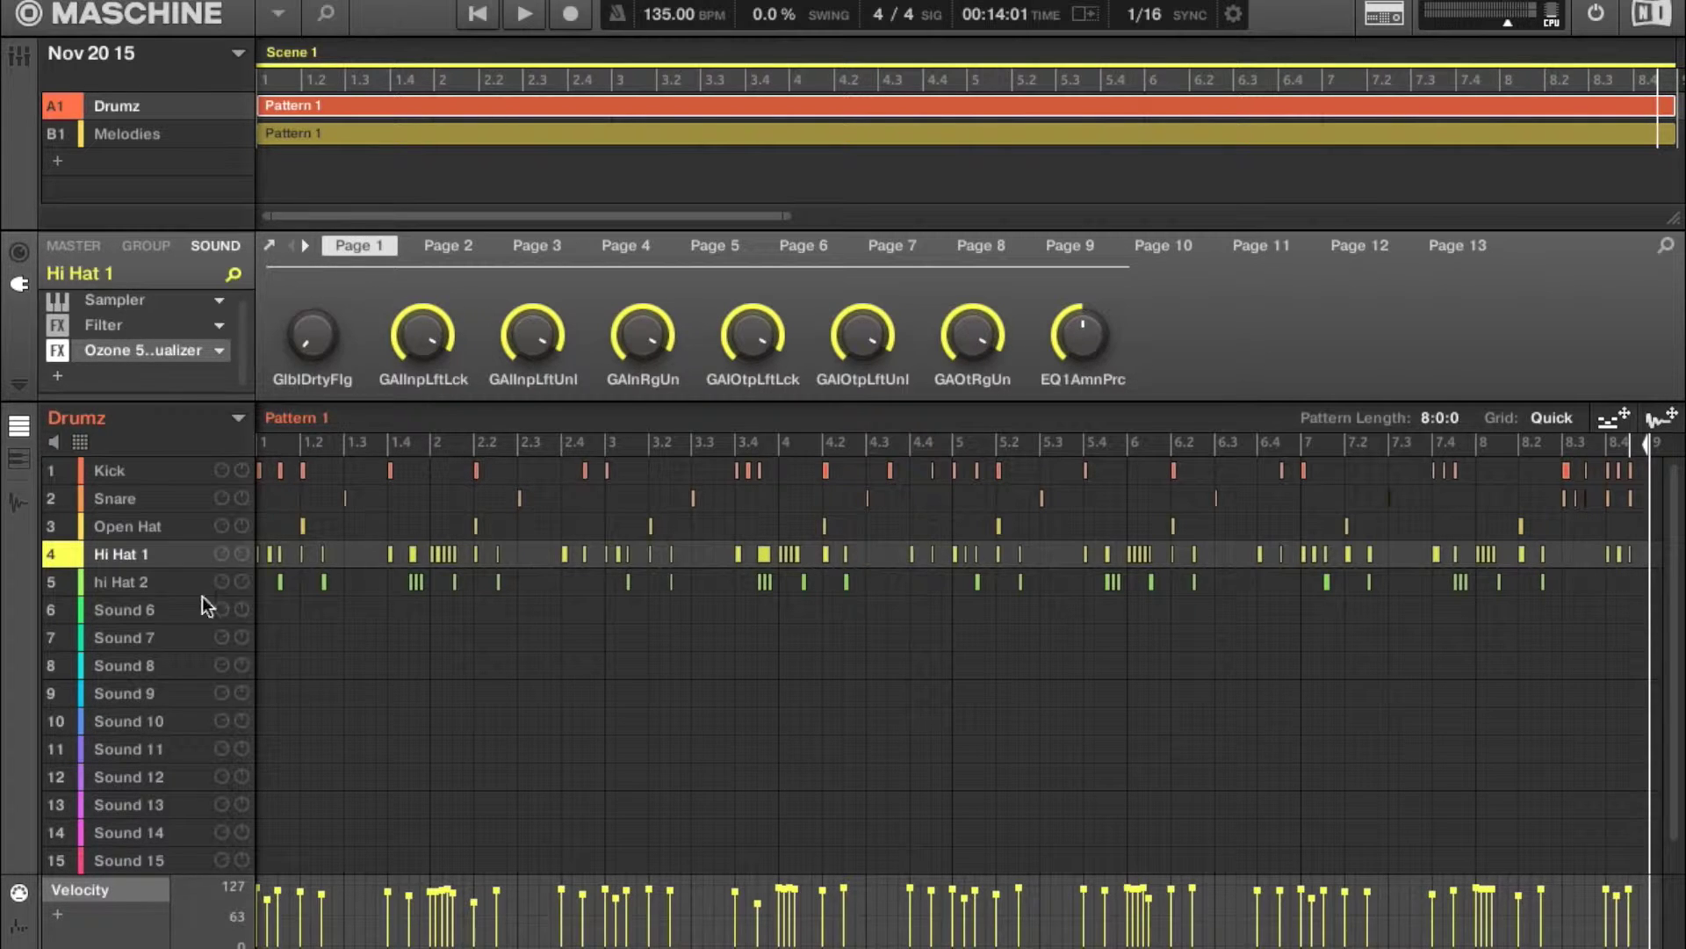
{"action": "left_click", "coordinate": [140, 581]}
{"action": "mouse_move", "coordinate": [405, 880]}
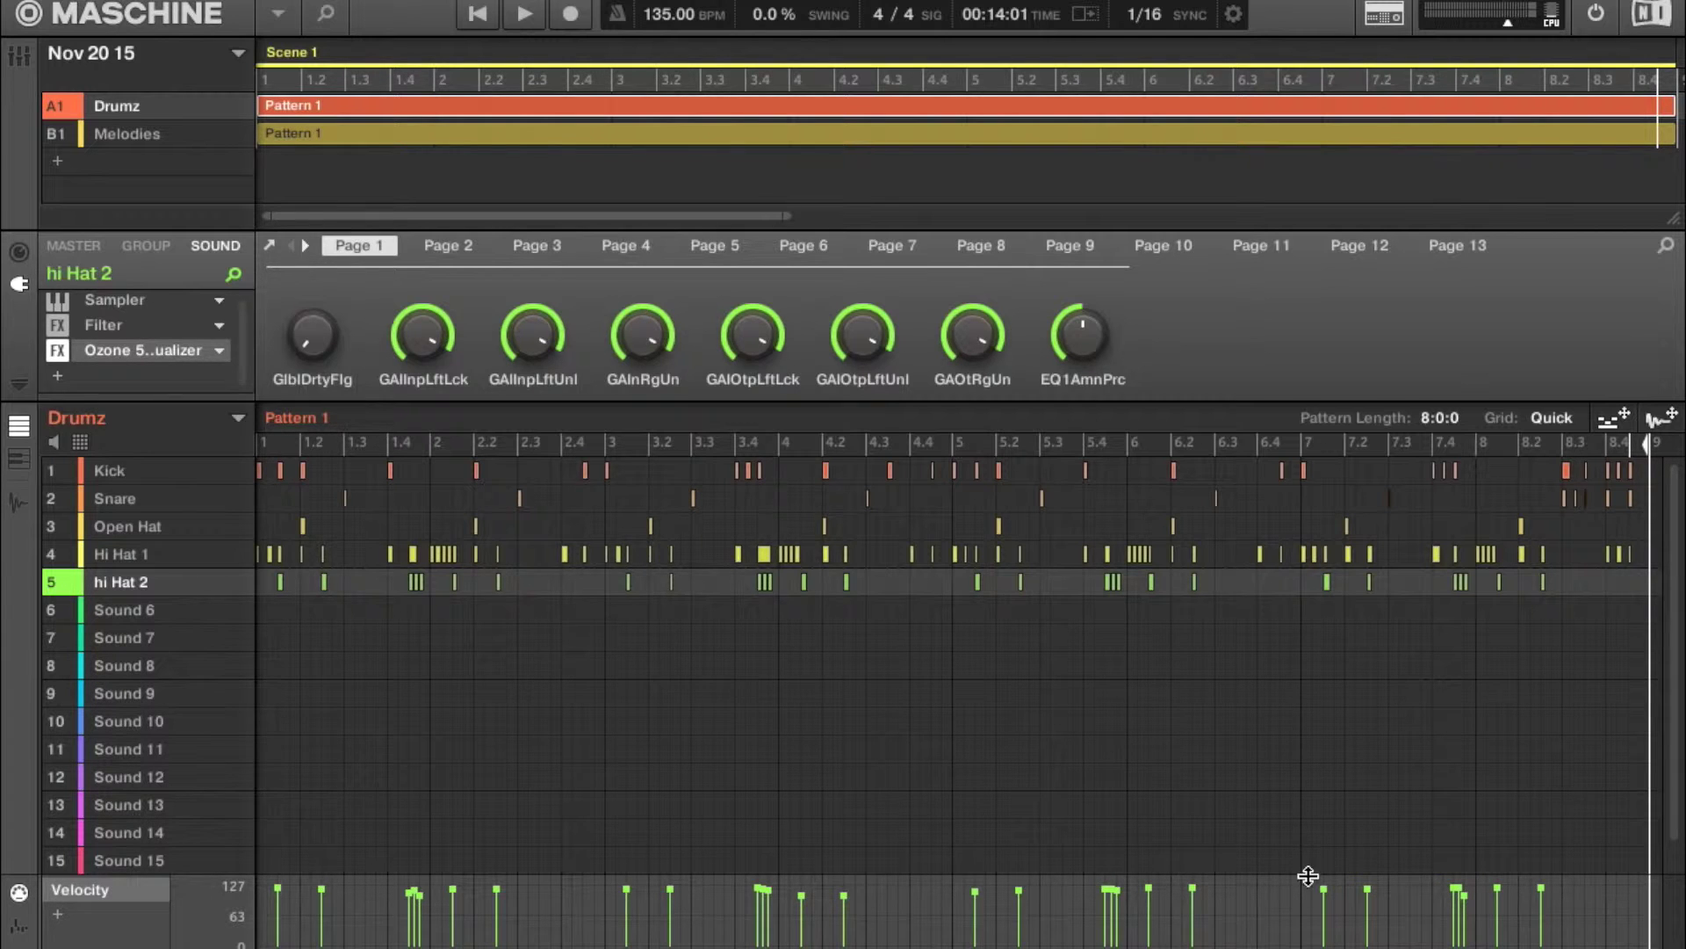
{"action": "left_click", "coordinate": [113, 557]}
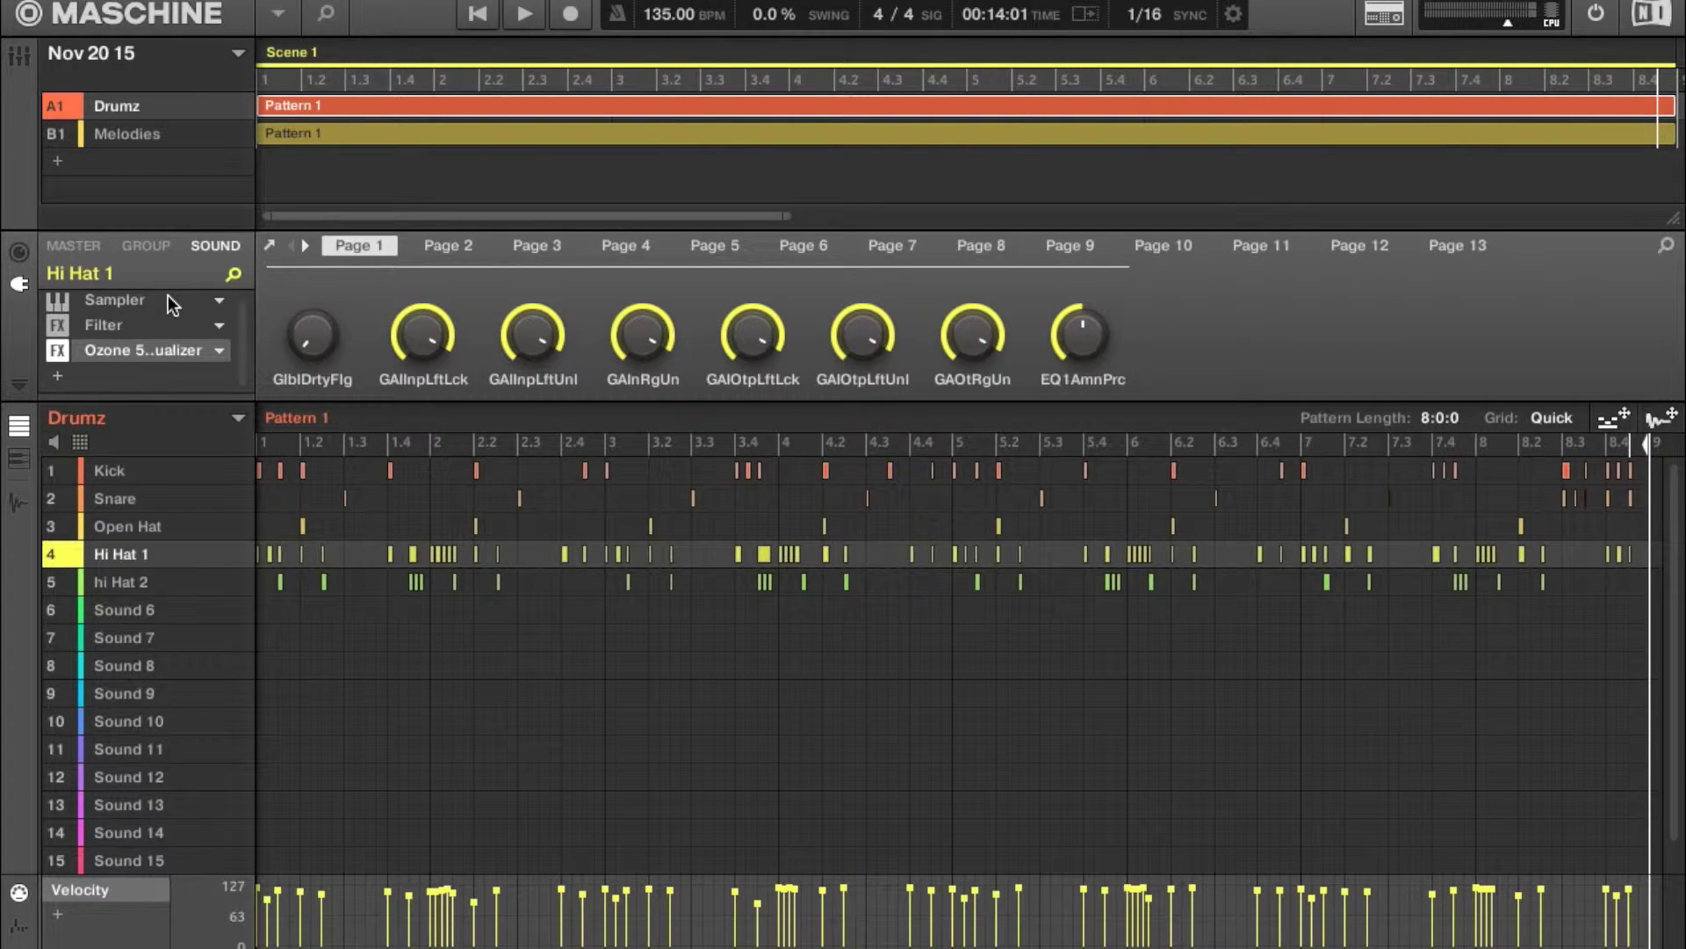
Step: Add the iZotope Ozone 5 (AU) plug-in to the project's master channel
{"action": "left_click", "coordinate": [73, 246]}
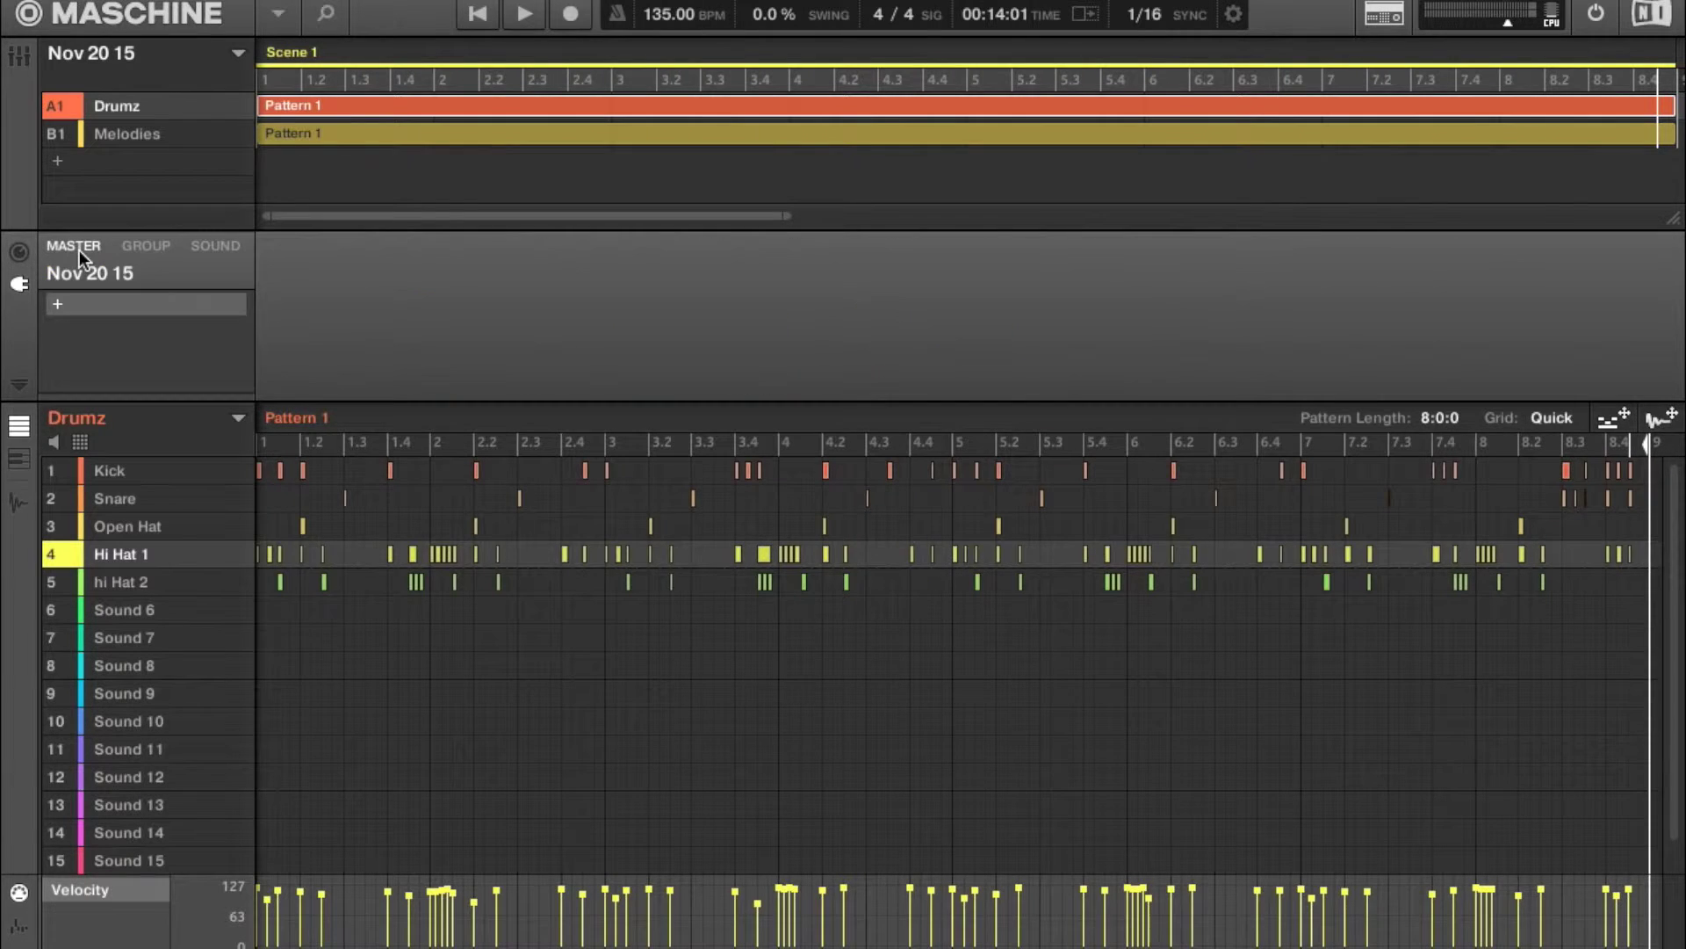
{"action": "left_click", "coordinate": [56, 304]}
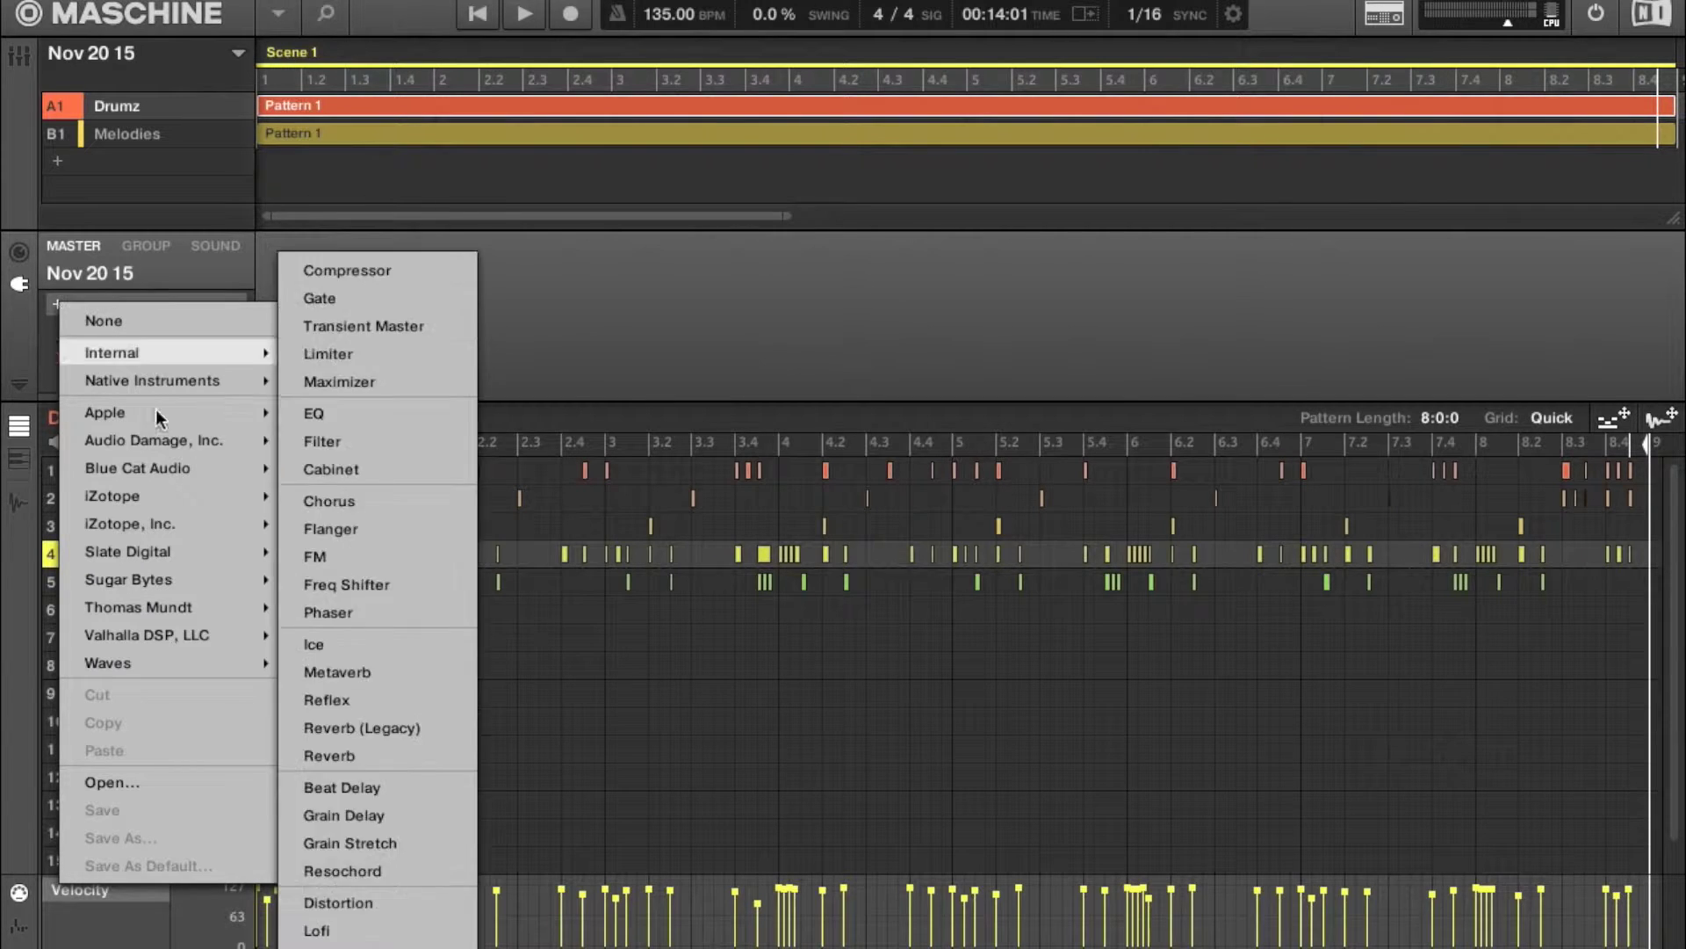
{"action": "mouse_move", "coordinate": [183, 500]}
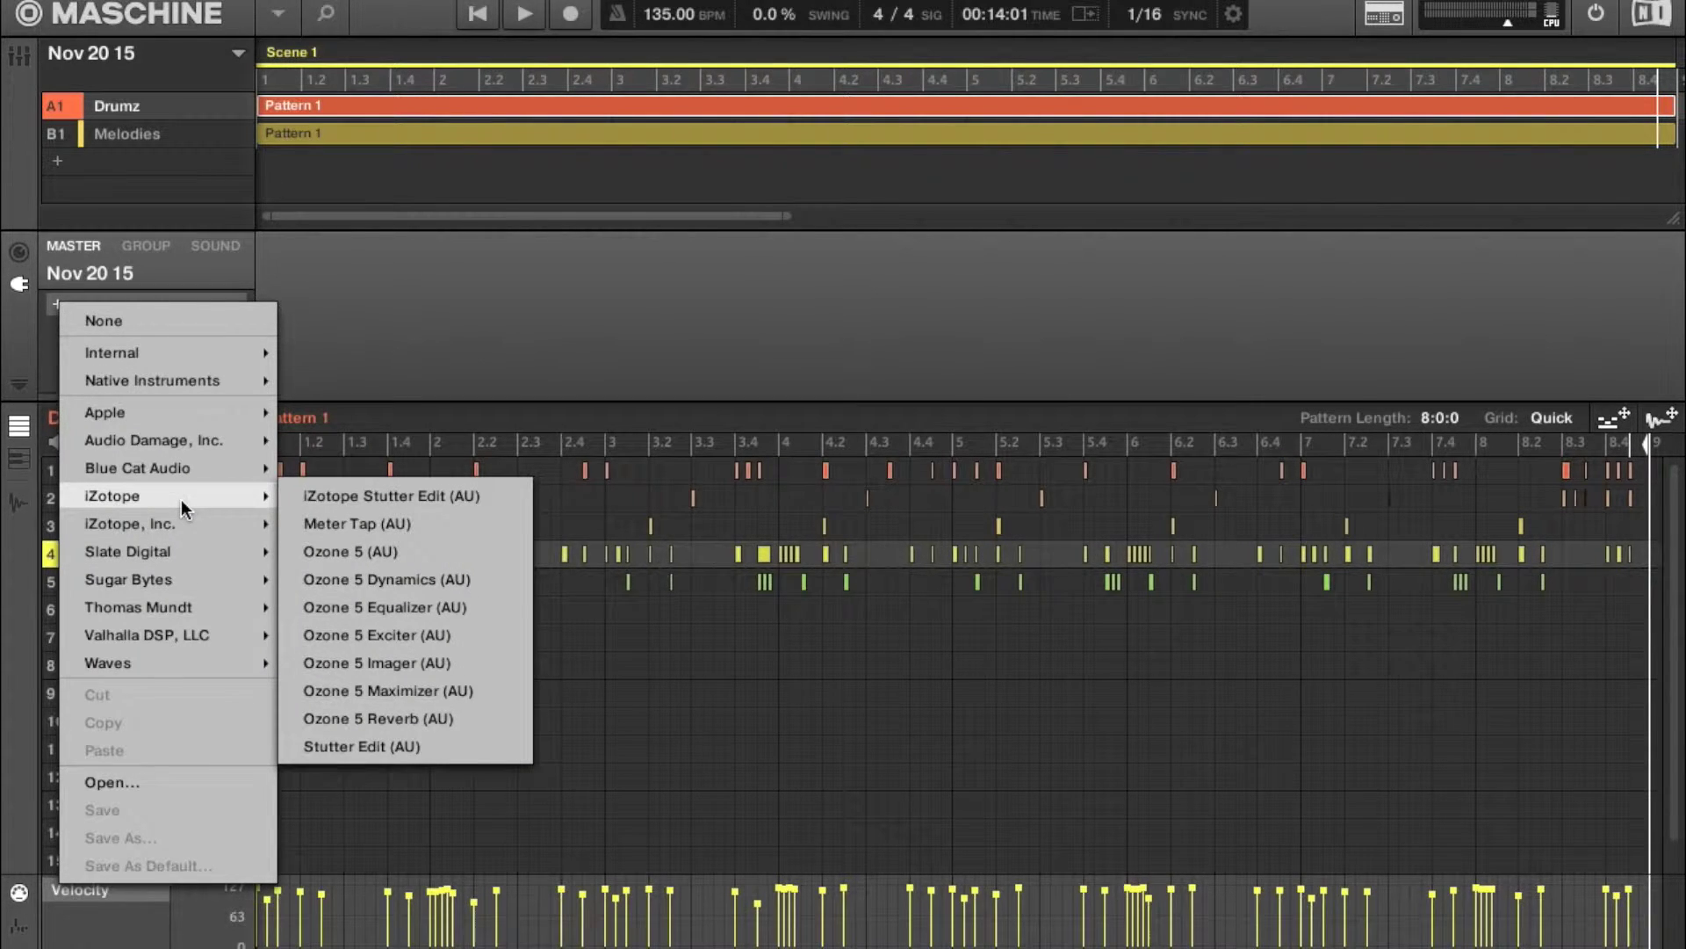
{"action": "left_click", "coordinate": [402, 550]}
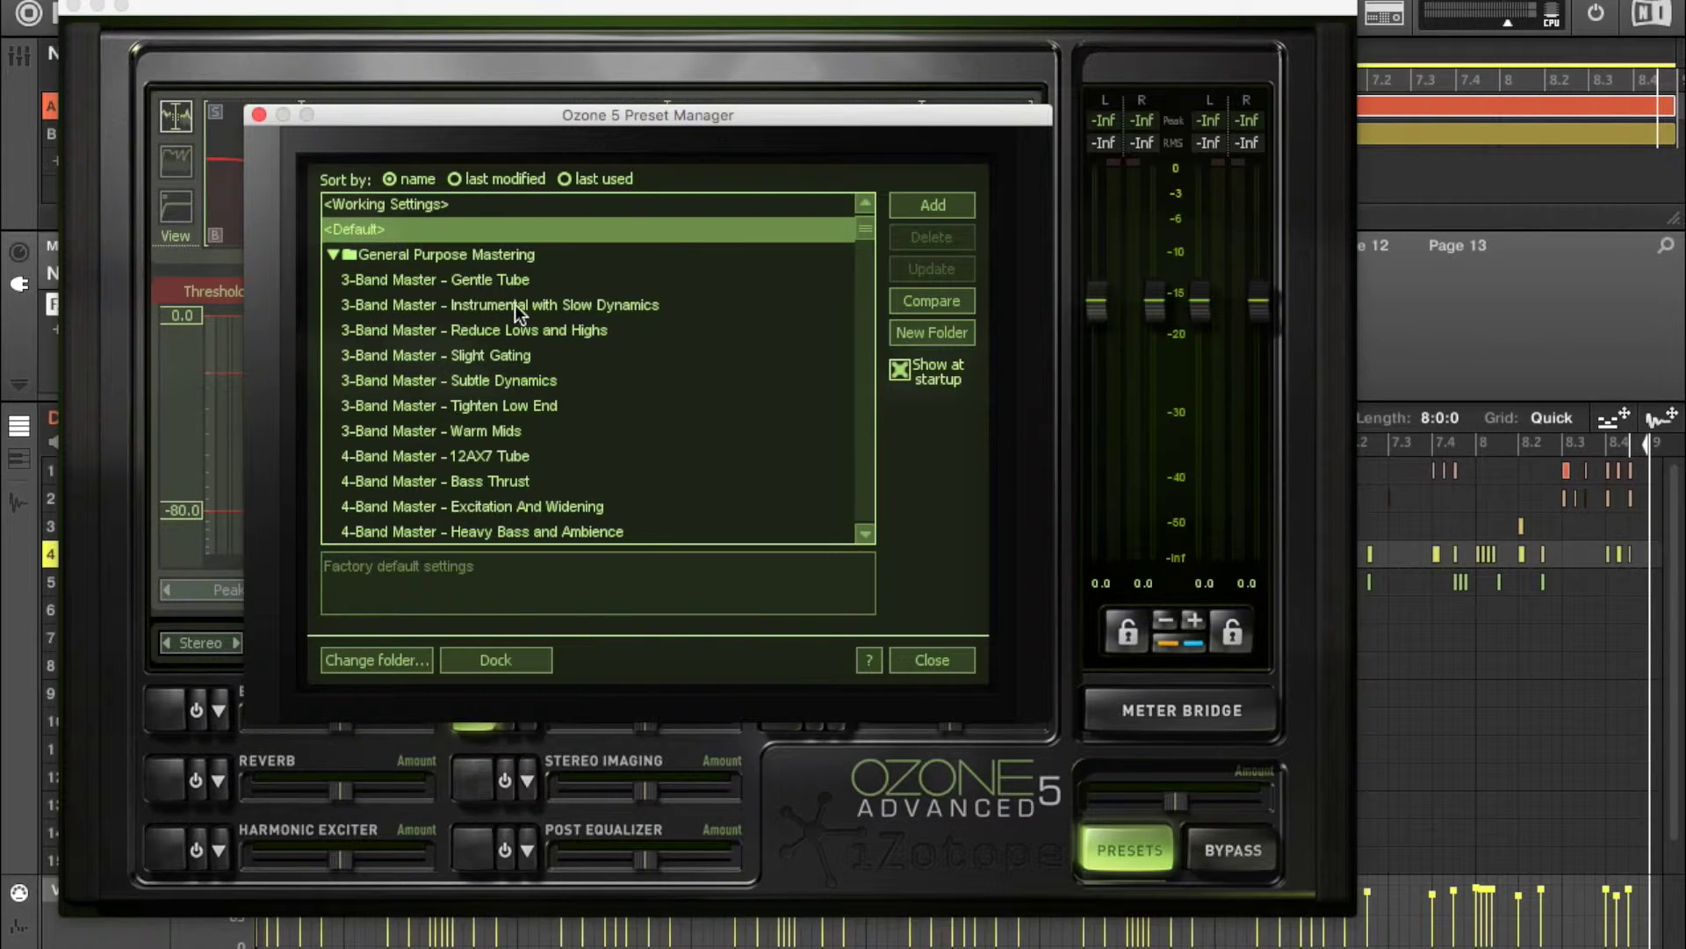
Step: Look through the Ozone 5 presets, load 3-Band Master - Gentle Tube from General Purpose Mastering, and close the preset manager
{"action": "scroll", "coordinate": [514, 304], "scroll_direction": "down", "scroll_amount": 12}
{"action": "scroll", "coordinate": [514, 304], "scroll_direction": "down", "scroll_amount": 15}
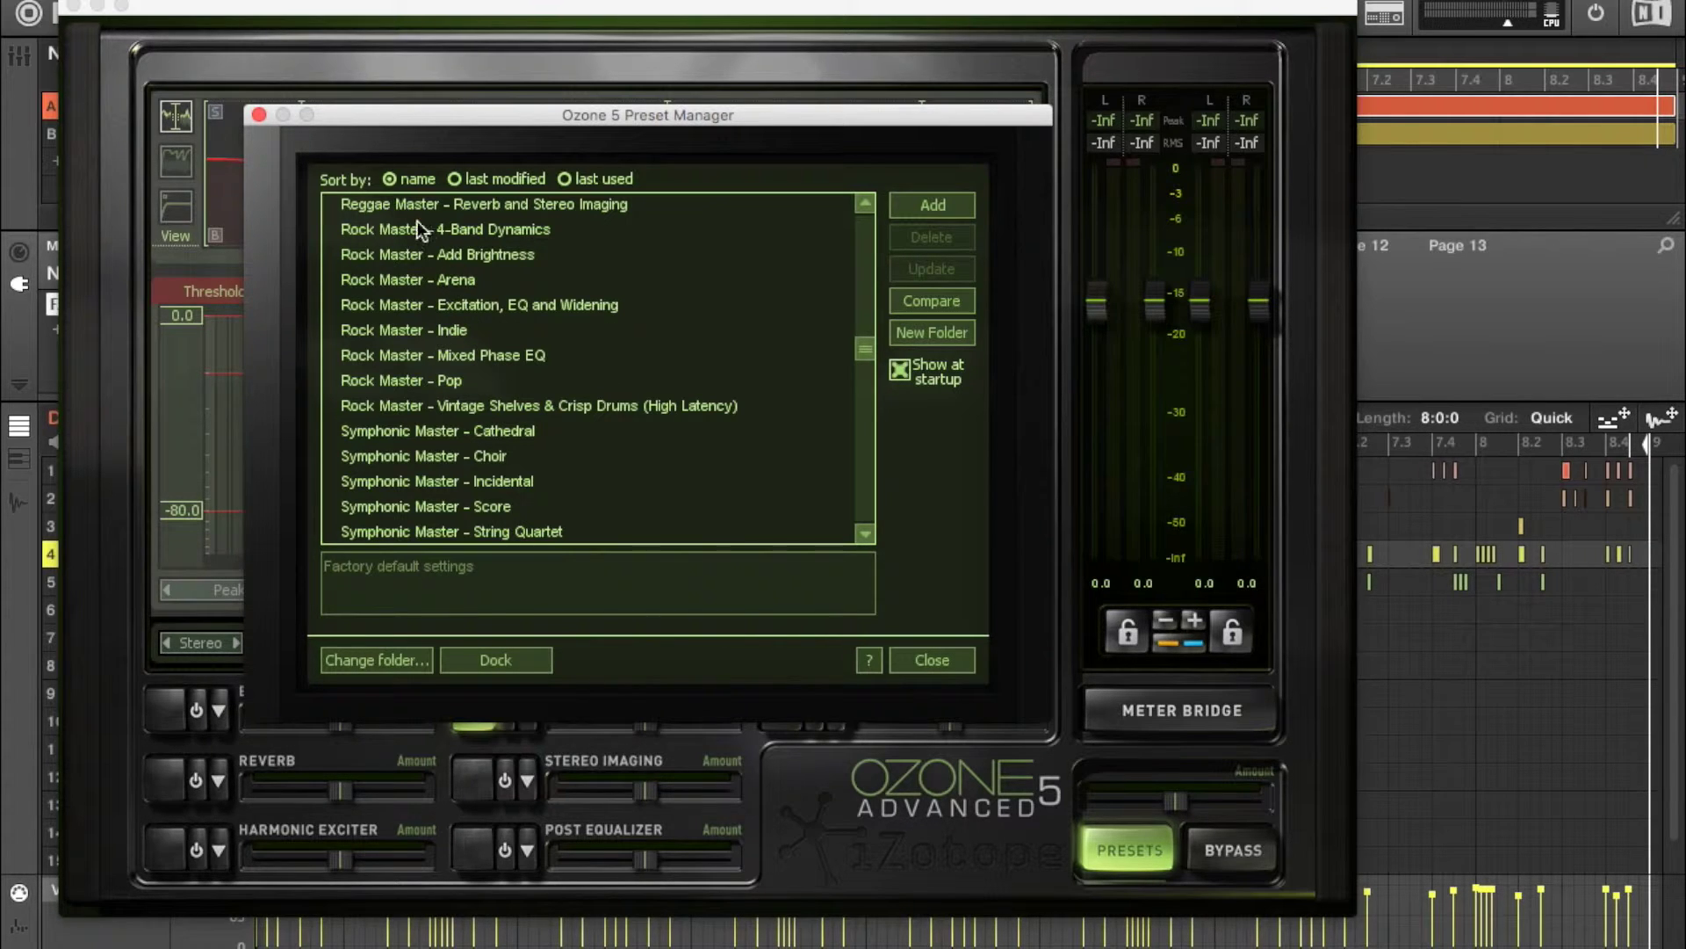
{"action": "scroll", "coordinate": [508, 324], "scroll_direction": "down", "scroll_amount": 6}
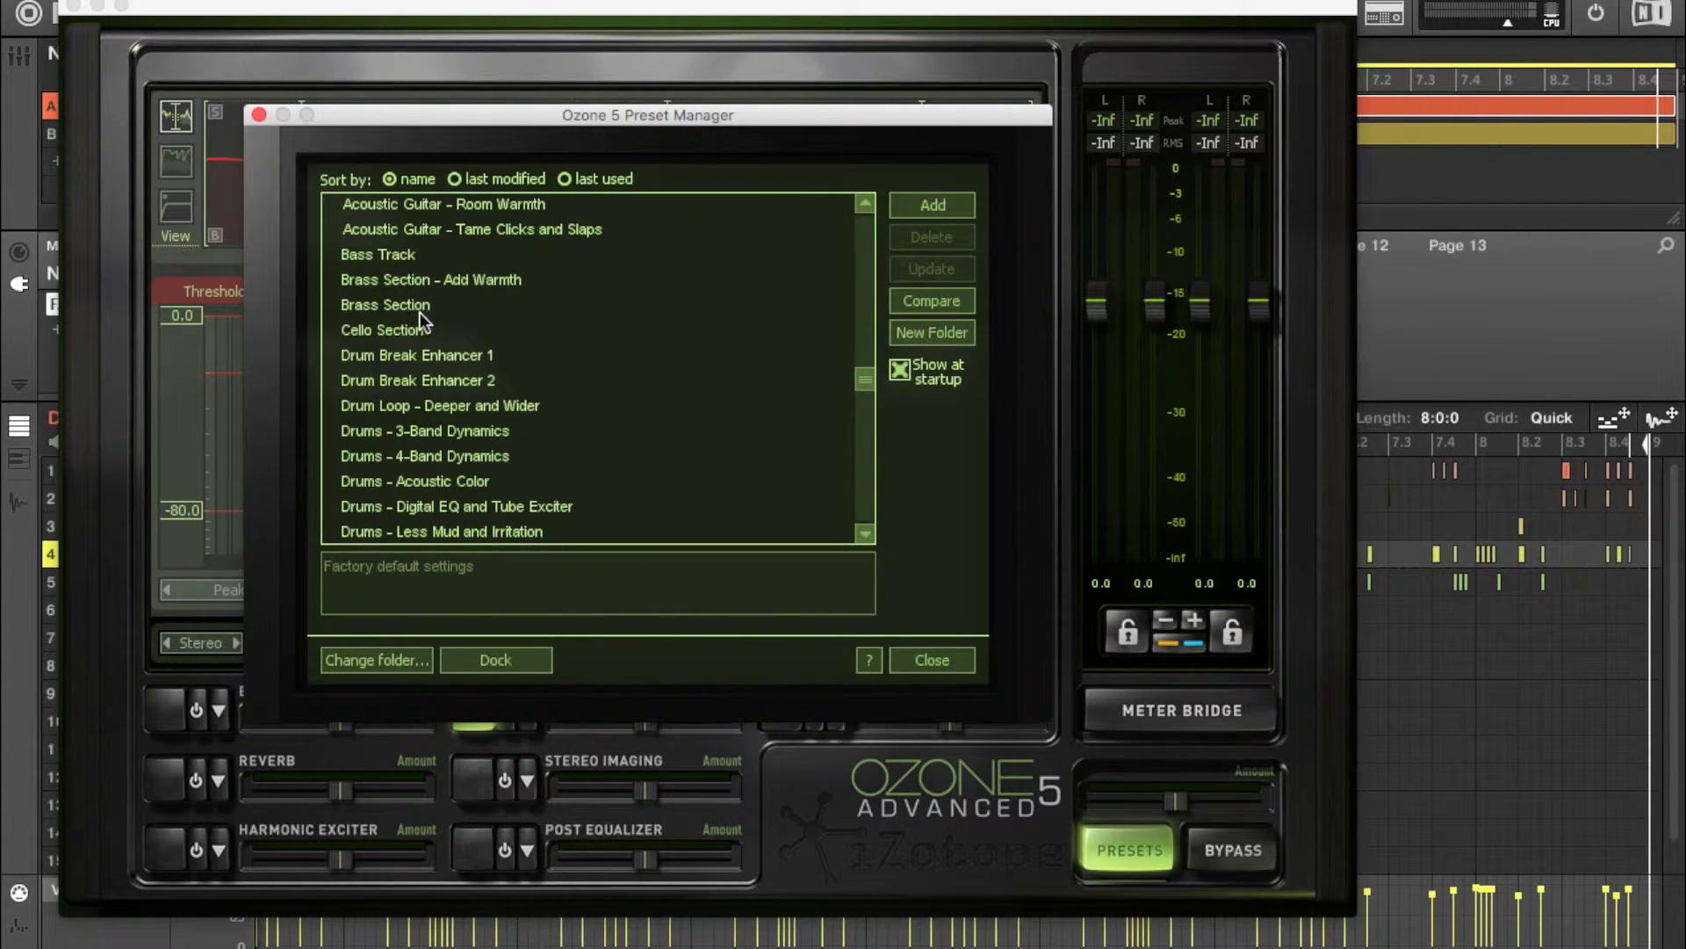
{"action": "scroll", "coordinate": [404, 325], "scroll_direction": "down", "scroll_amount": 2}
{"action": "scroll", "coordinate": [434, 356], "scroll_direction": "down", "scroll_amount": 15}
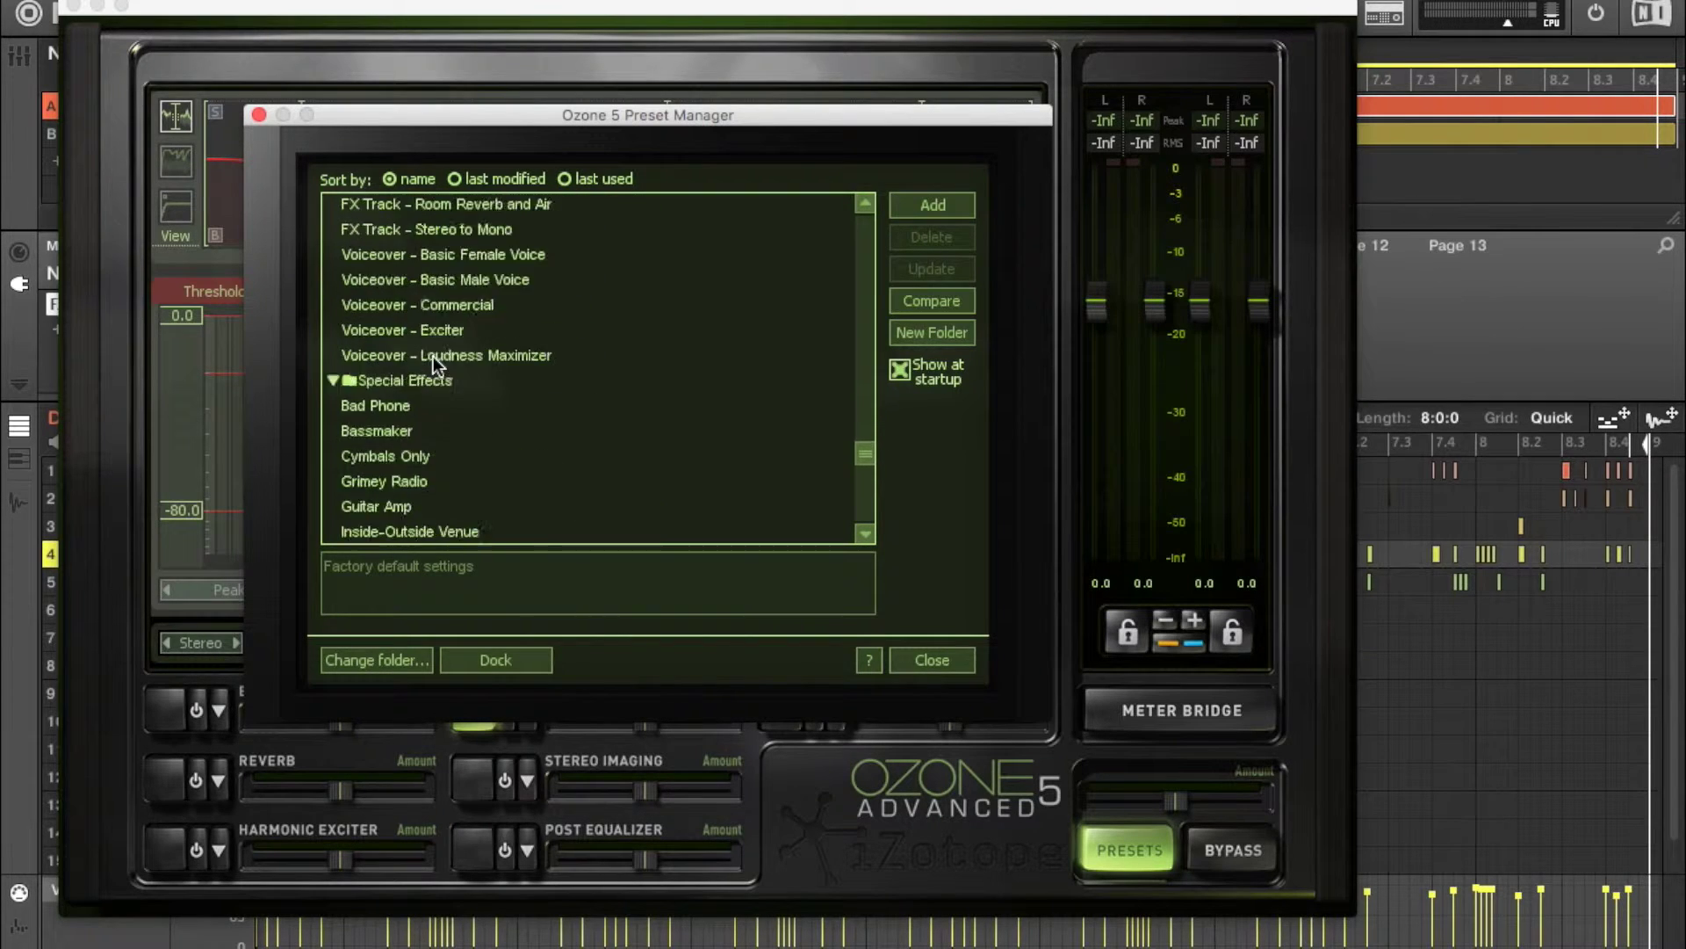
{"action": "scroll", "coordinate": [434, 355], "scroll_direction": "down", "scroll_amount": 5}
{"action": "scroll", "coordinate": [434, 356], "scroll_direction": "up", "scroll_amount": 20}
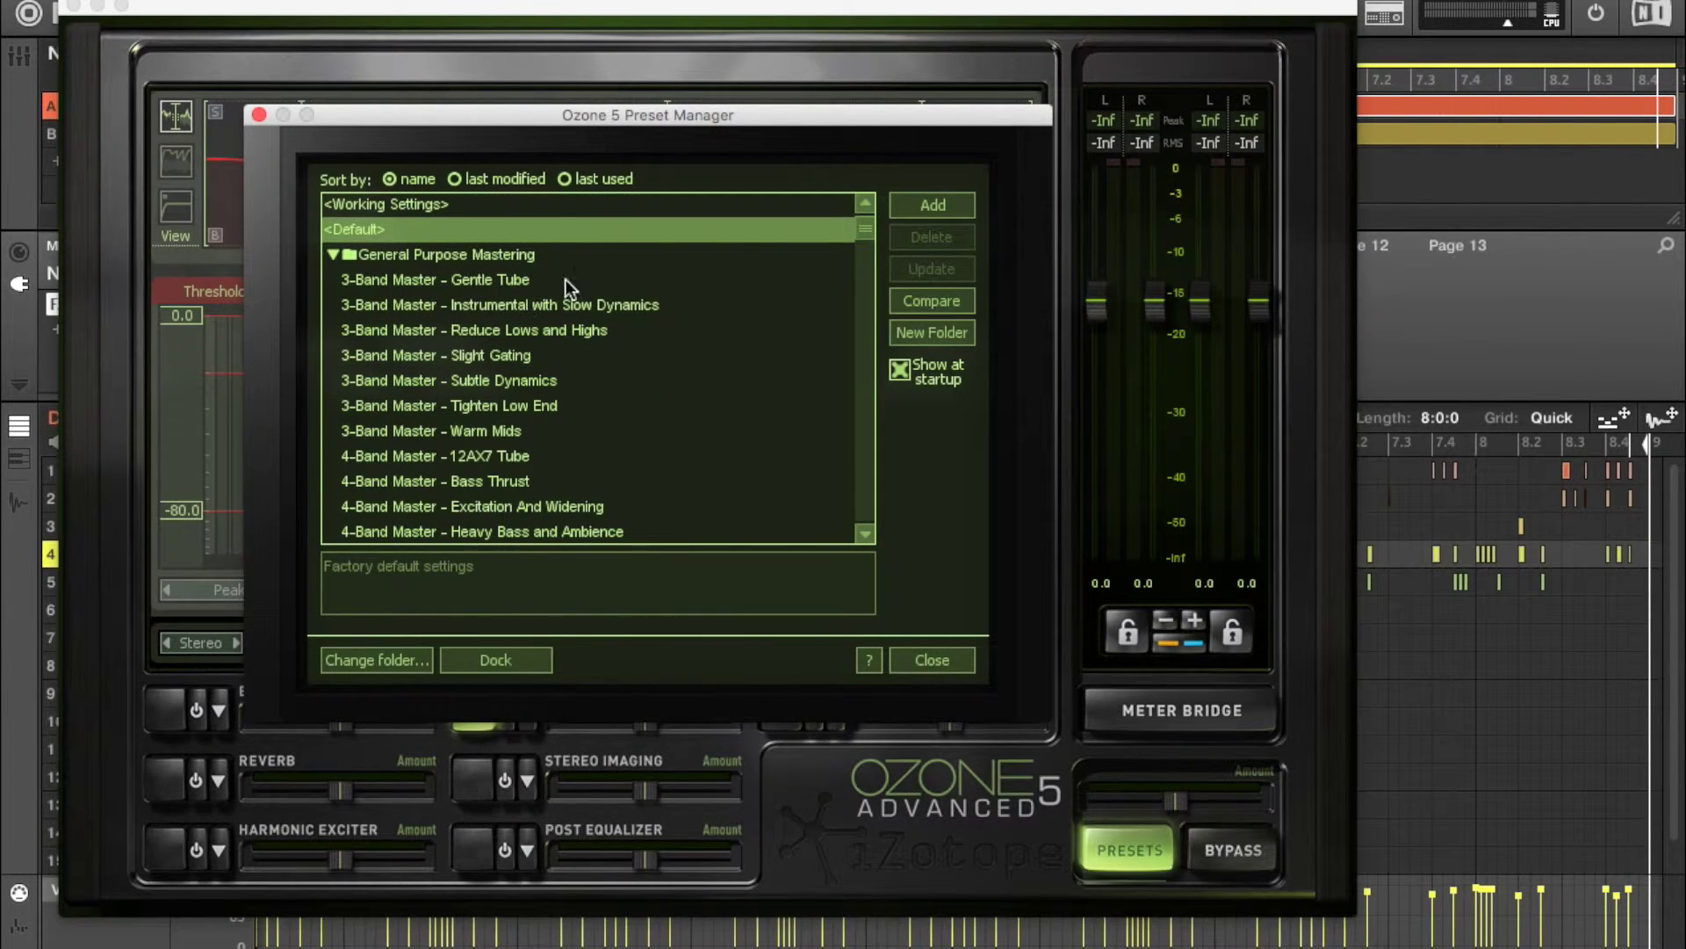
{"action": "left_click", "coordinate": [476, 282]}
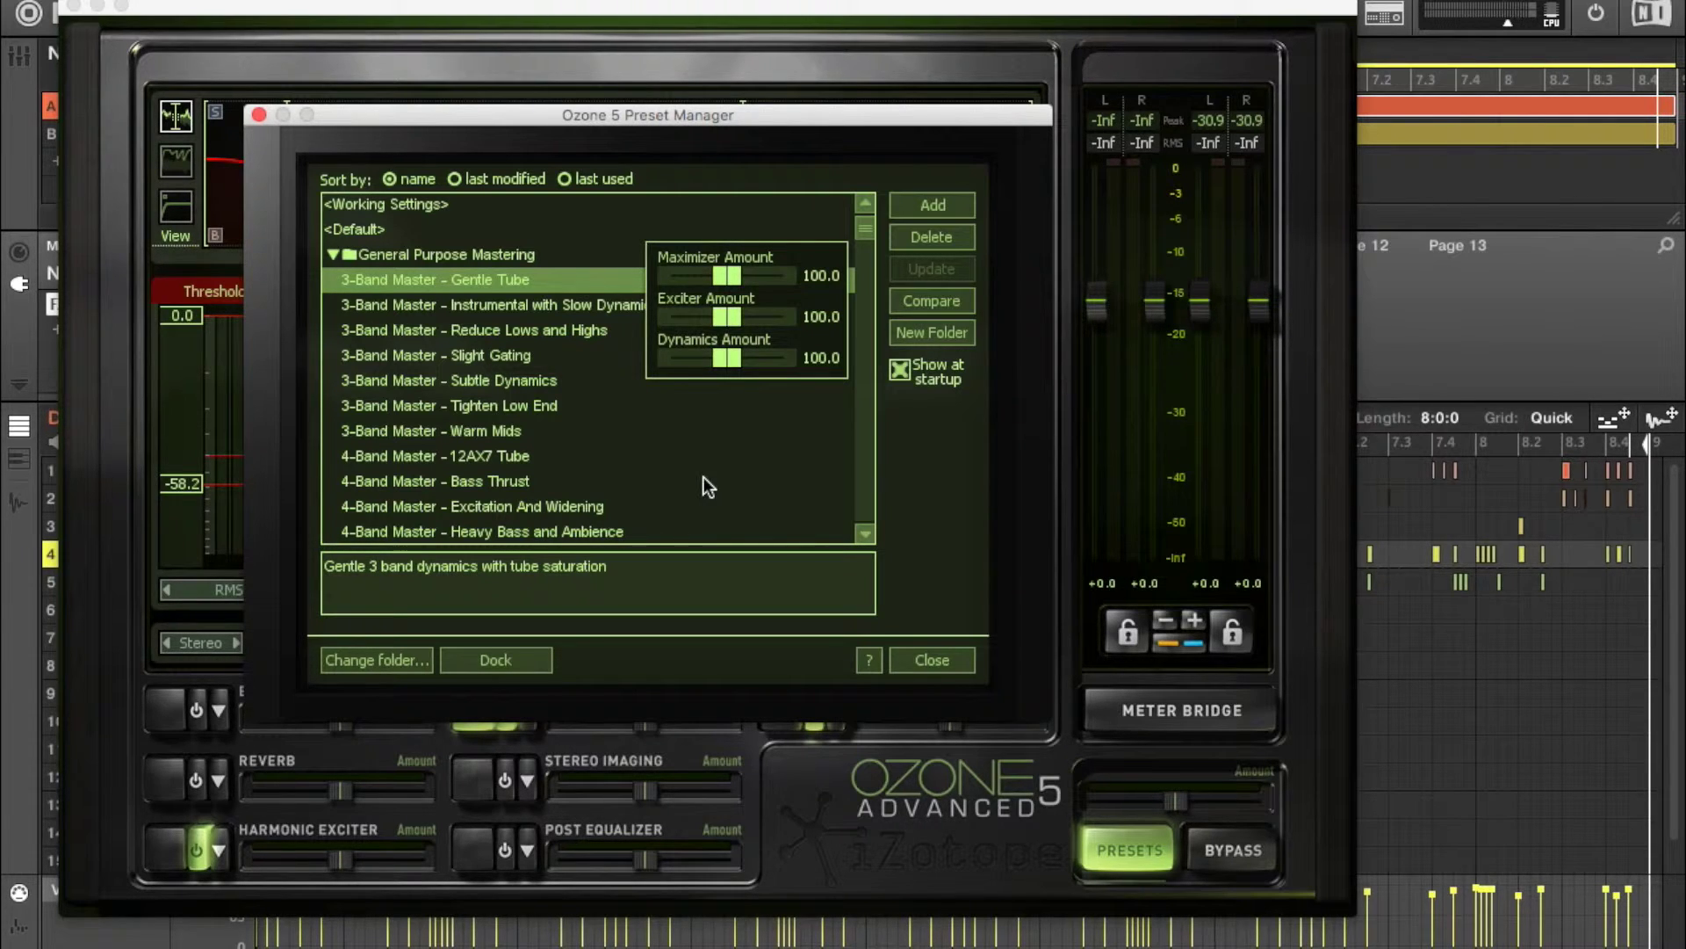
{"action": "double_click", "coordinate": [520, 281]}
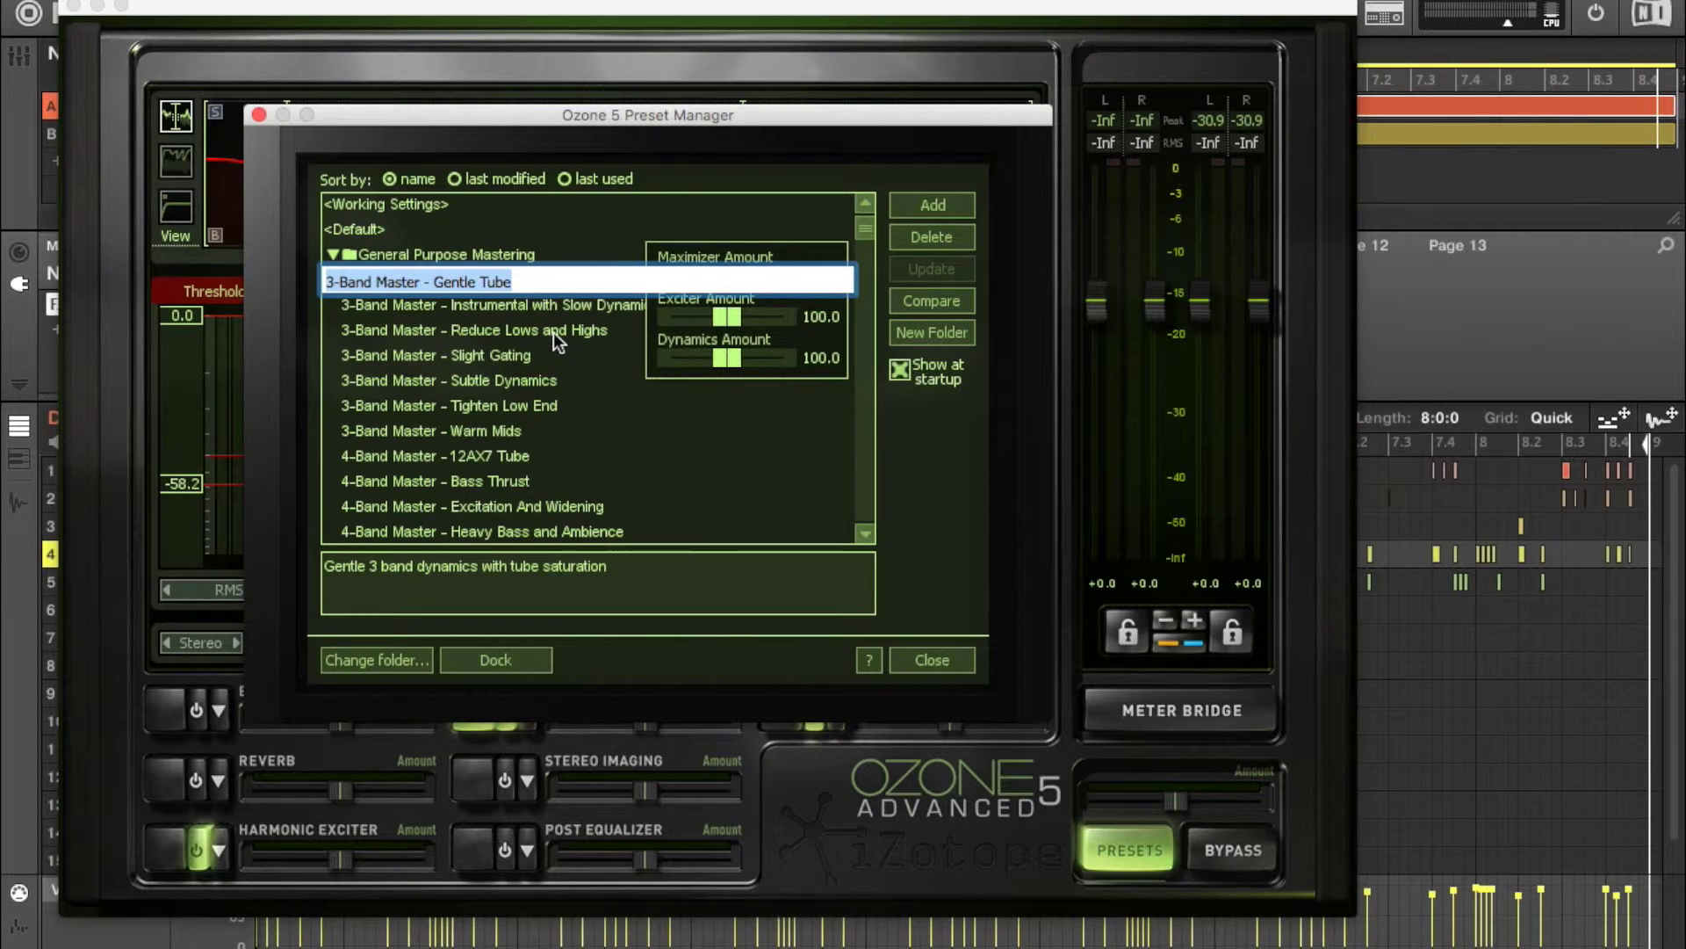
{"action": "left_click", "coordinate": [554, 332]}
{"action": "left_click", "coordinate": [520, 281]}
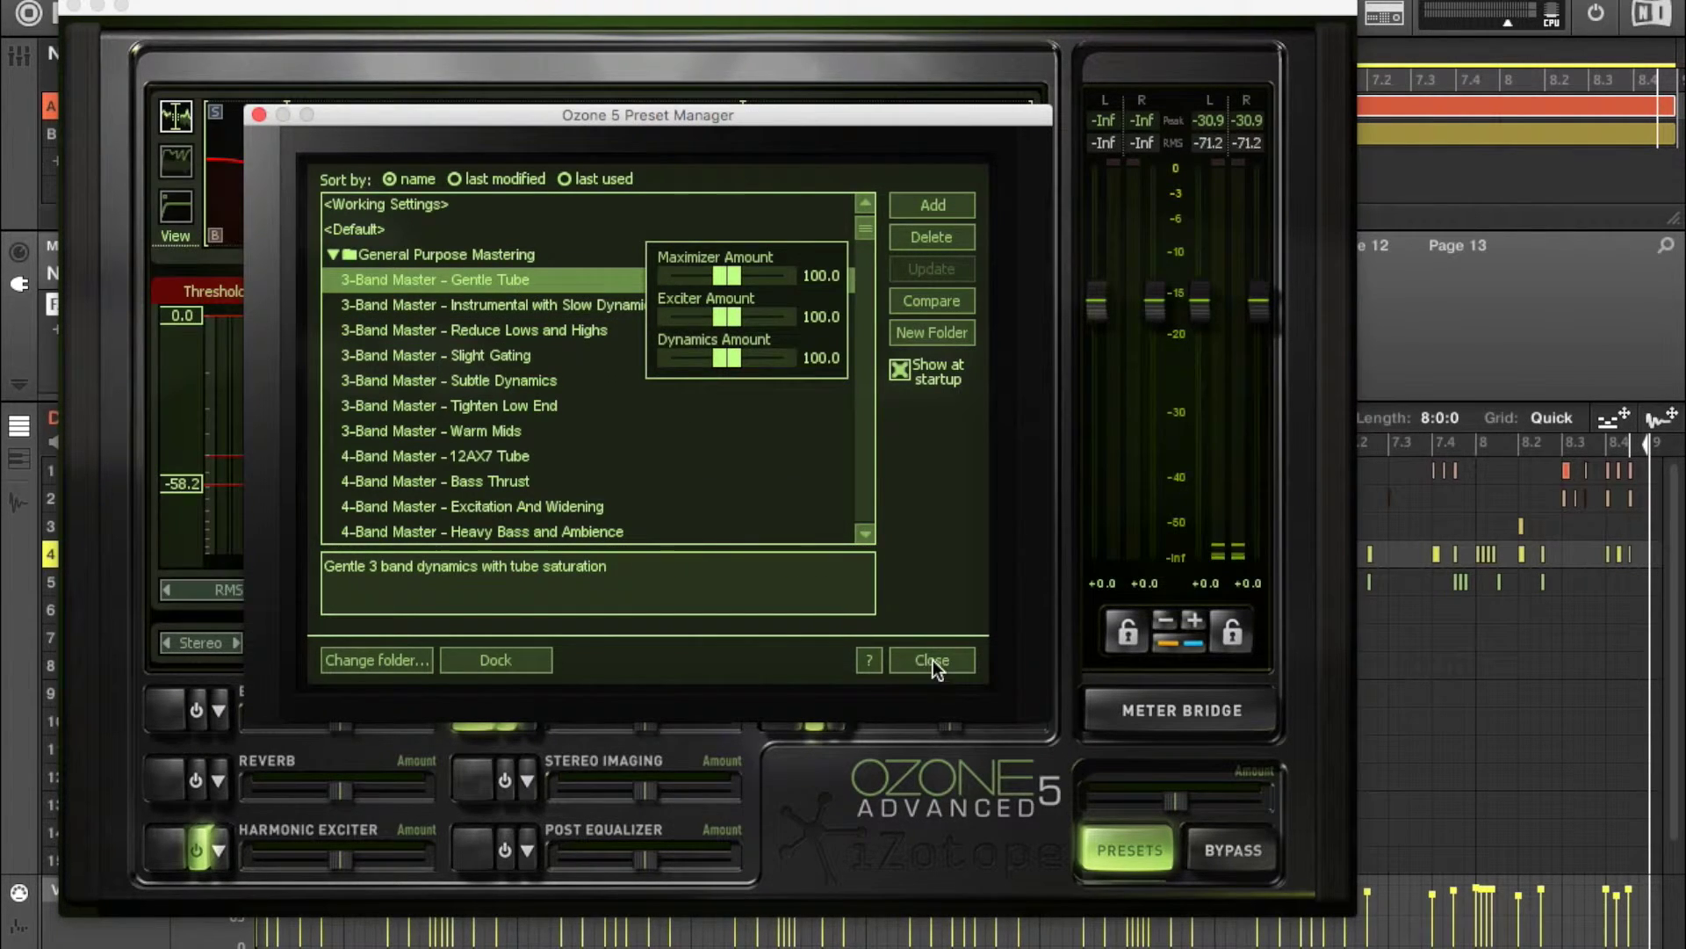
{"action": "left_click", "coordinate": [932, 659]}
Step: Compare the beat during playback with Ozone bypassed and active, leaving the processing active and stopping playback
{"action": "left_click", "coordinate": [1239, 849]}
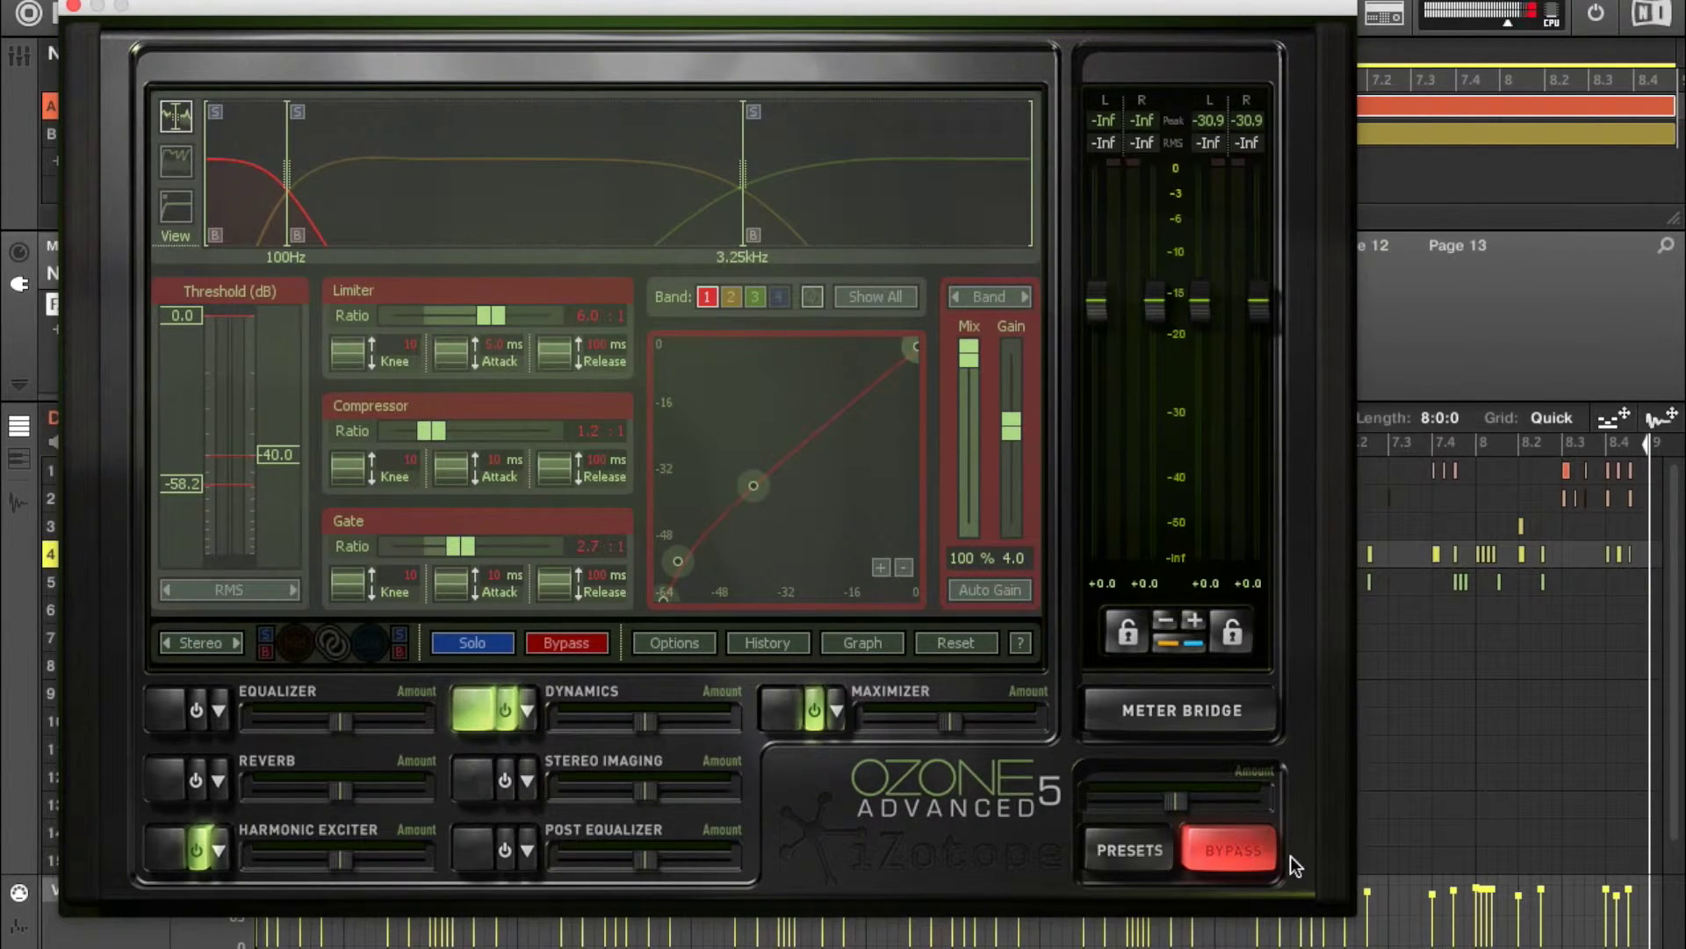
{"action": "left_click", "coordinate": [1242, 852]}
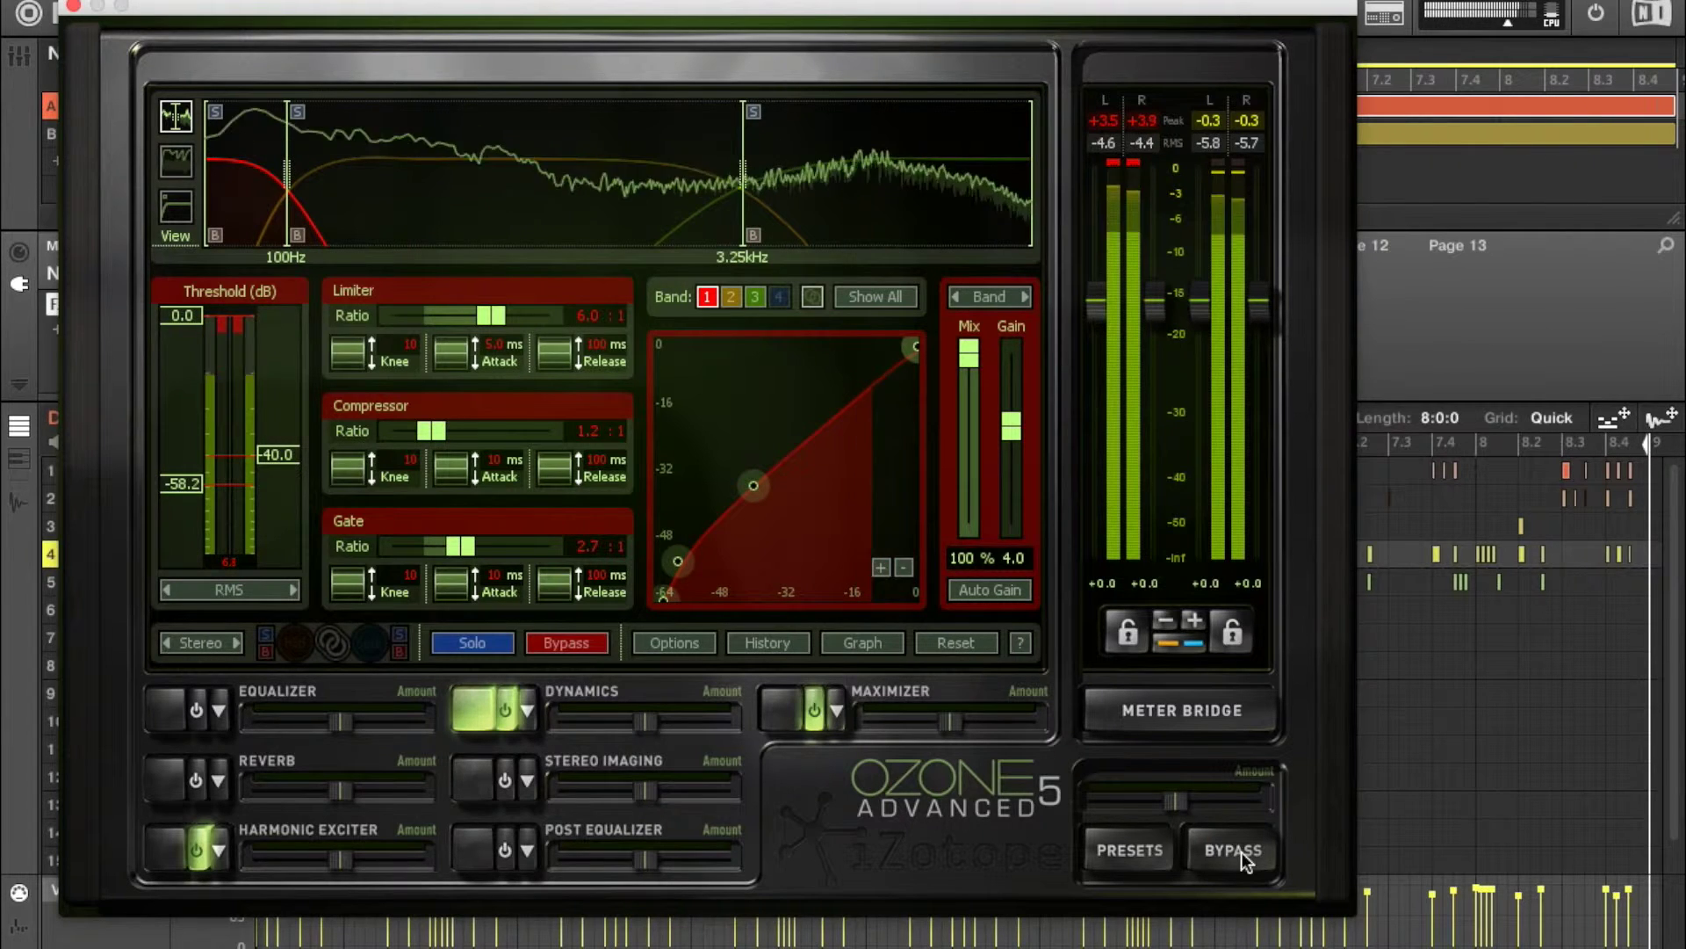
{"action": "left_click", "coordinate": [1241, 852]}
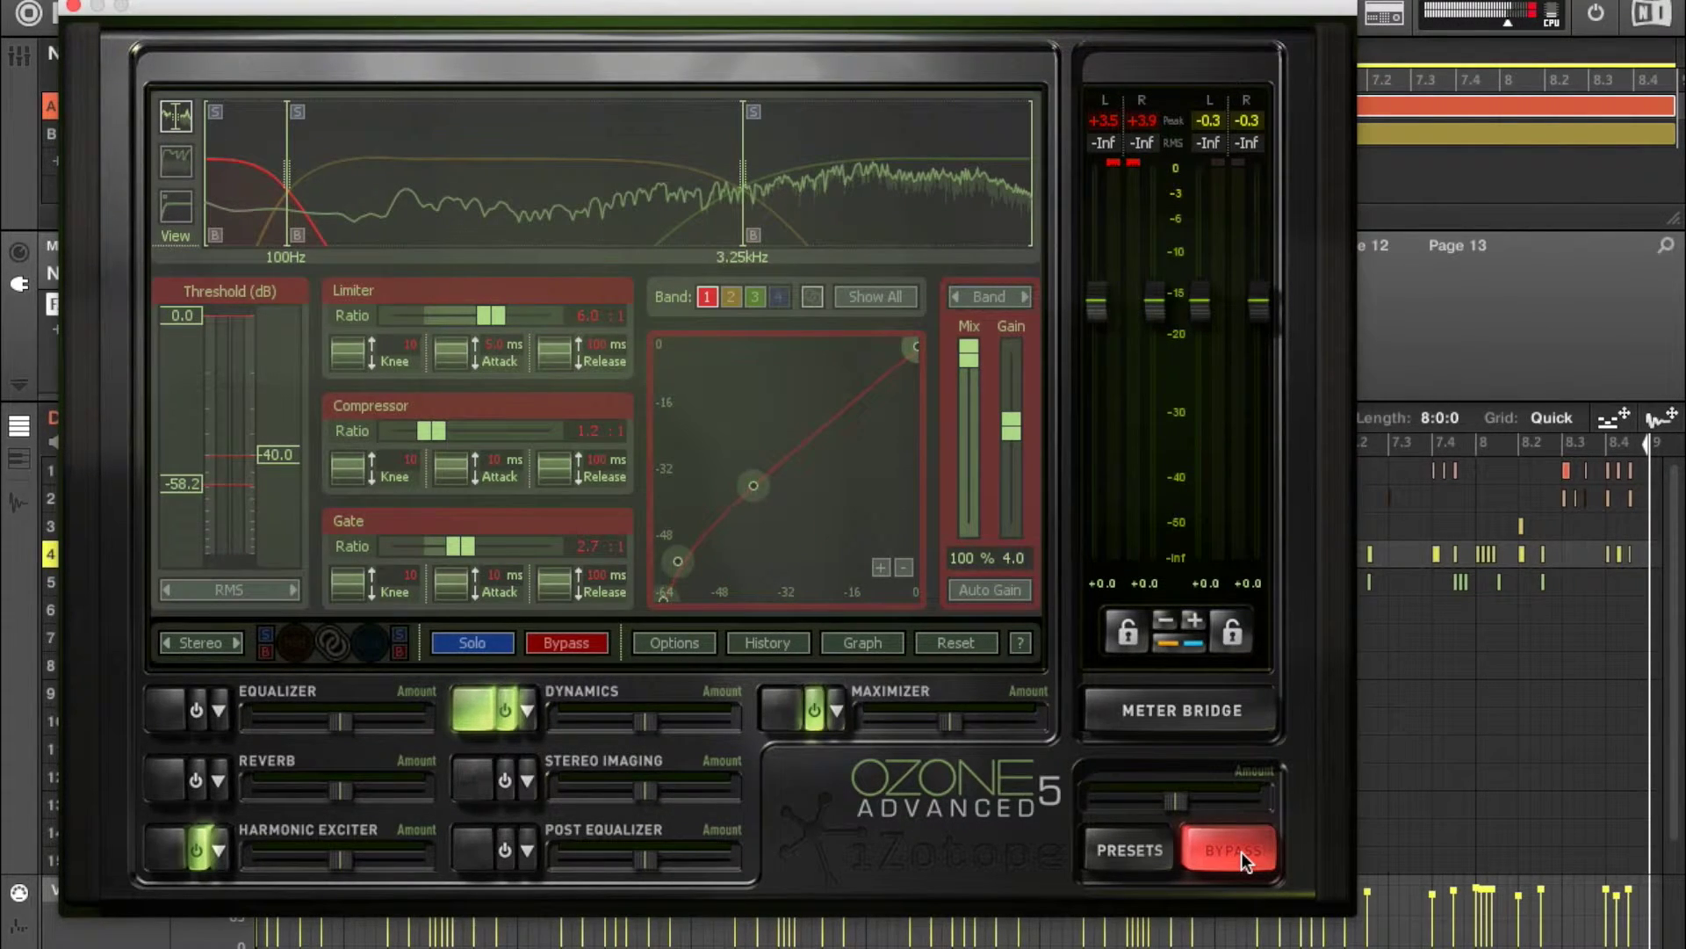
{"action": "left_click", "coordinate": [1241, 852]}
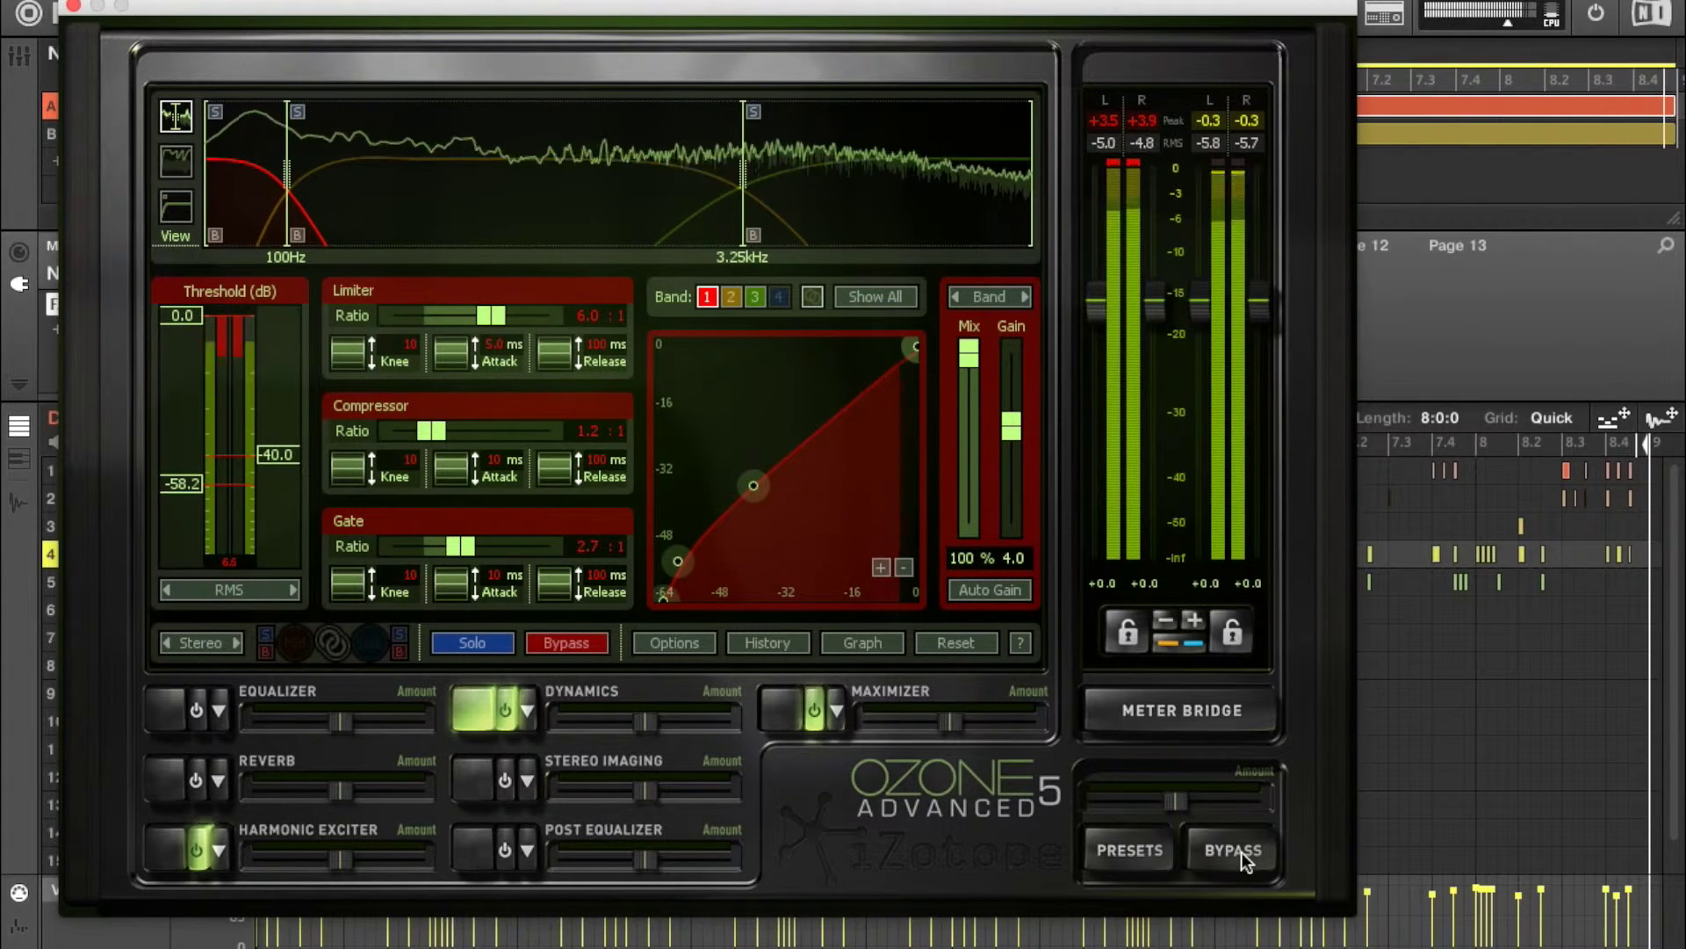
{"action": "key", "text": "space"}
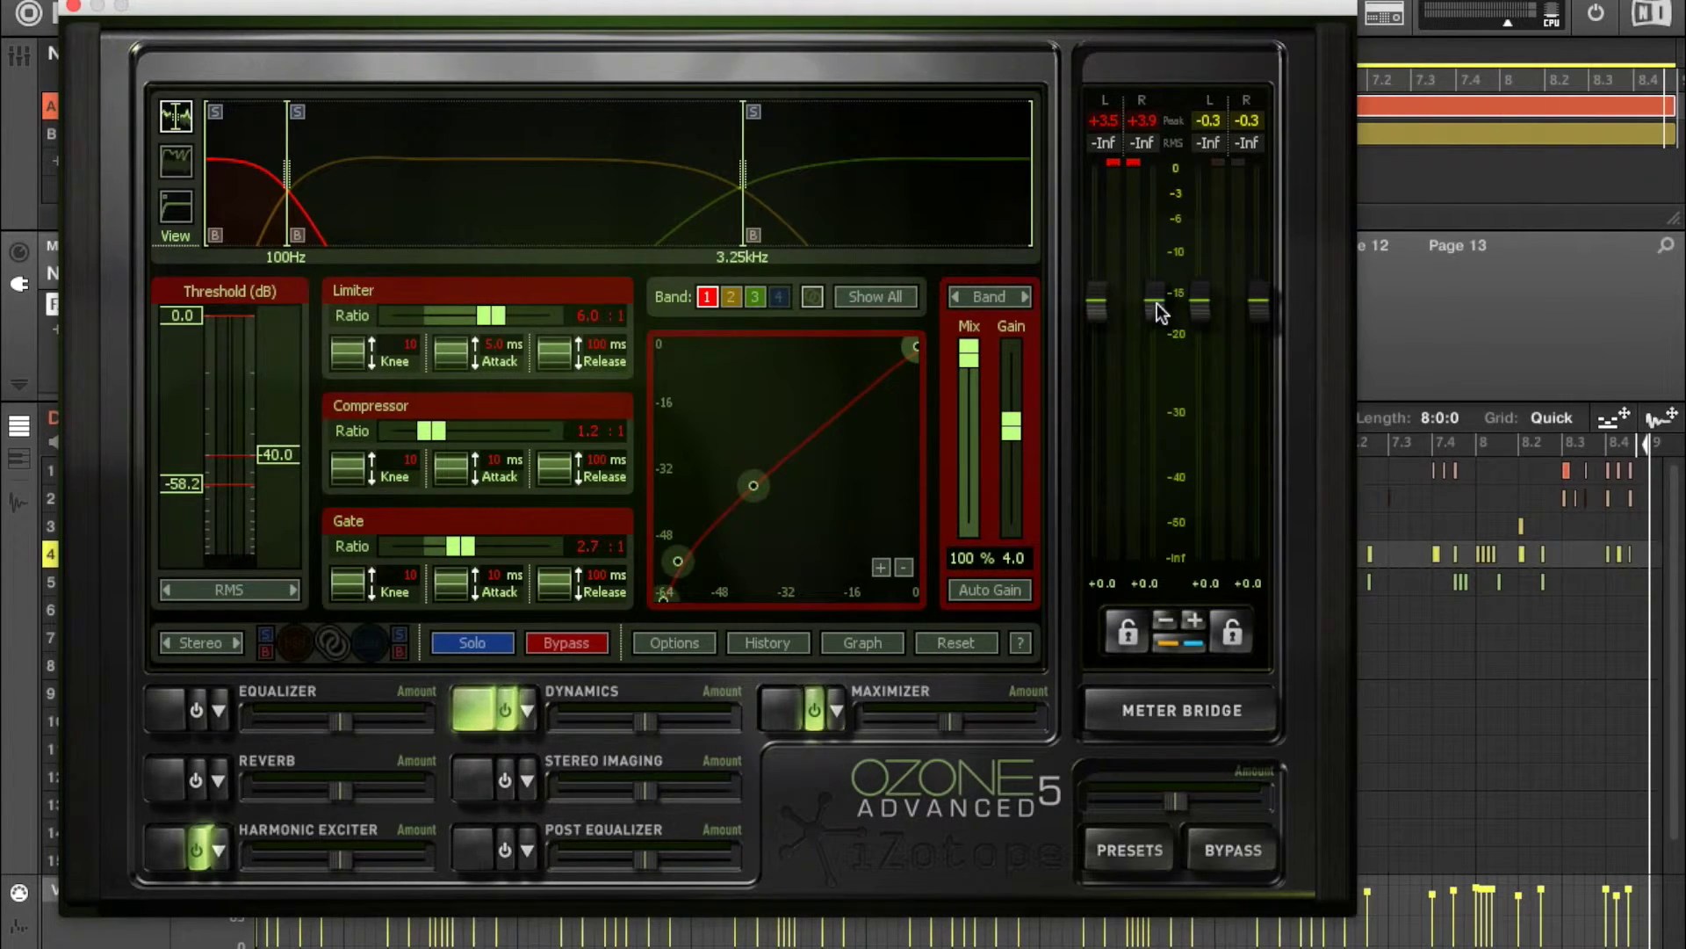
Step: Lower both Ozone input gain faders to -1.3 dB while checking playback, and close the plug-in window
{"action": "left_click_drag", "start_coordinate": [1157, 302], "coordinate": [1159, 314]}
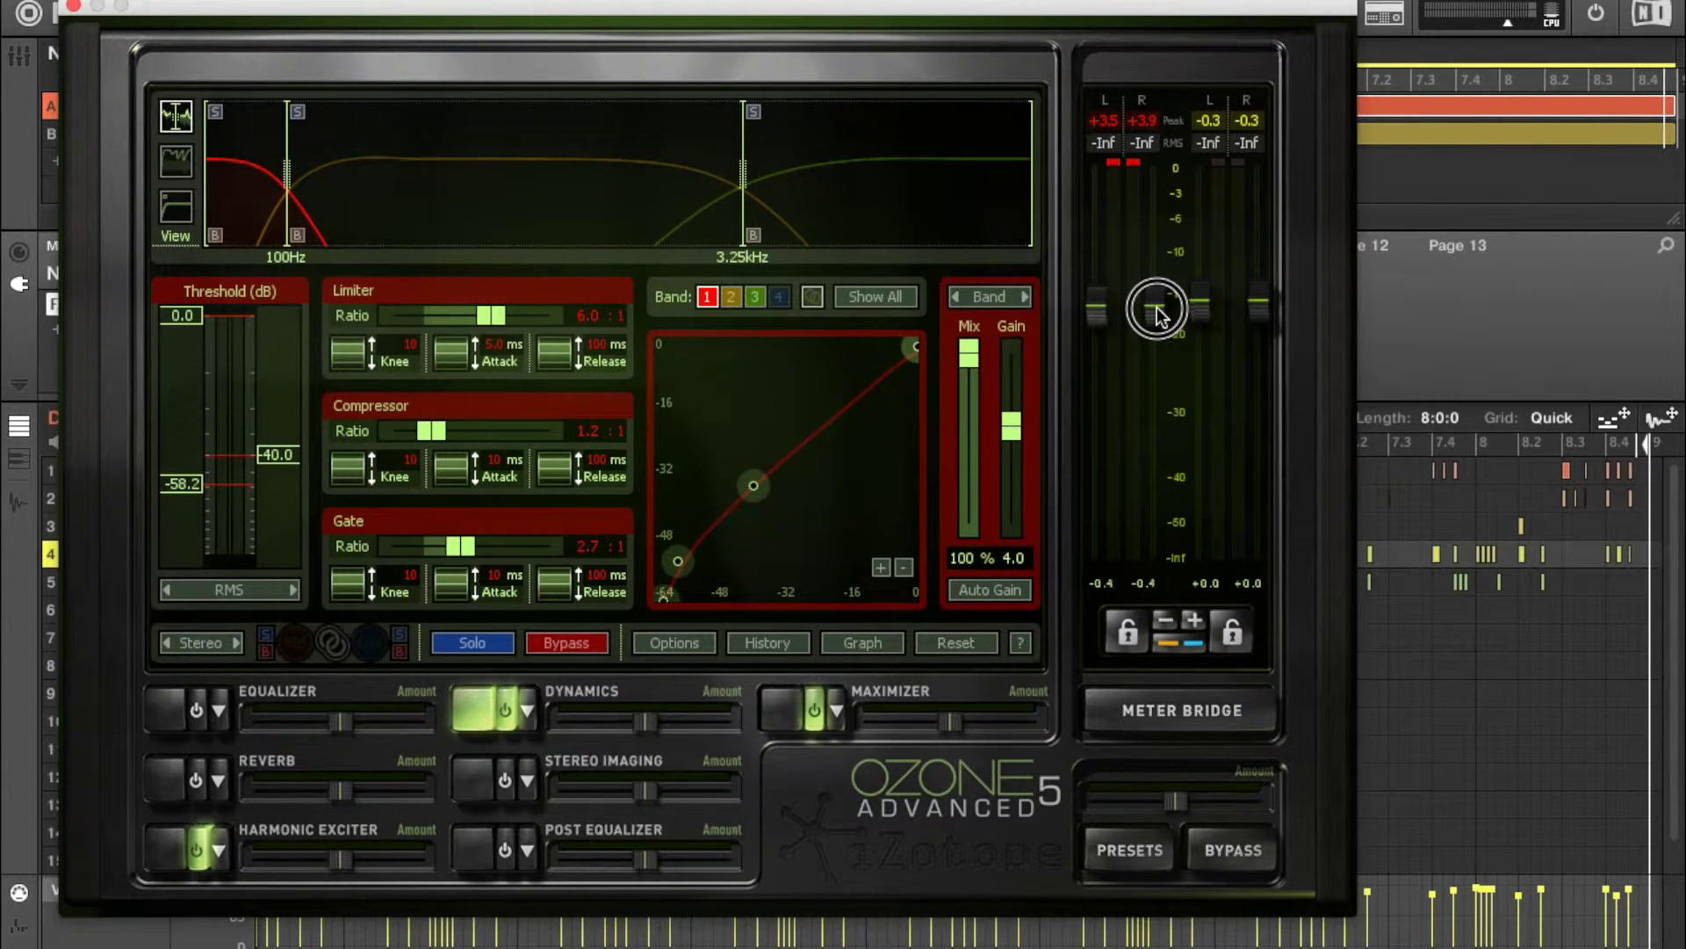
{"action": "key", "text": "space"}
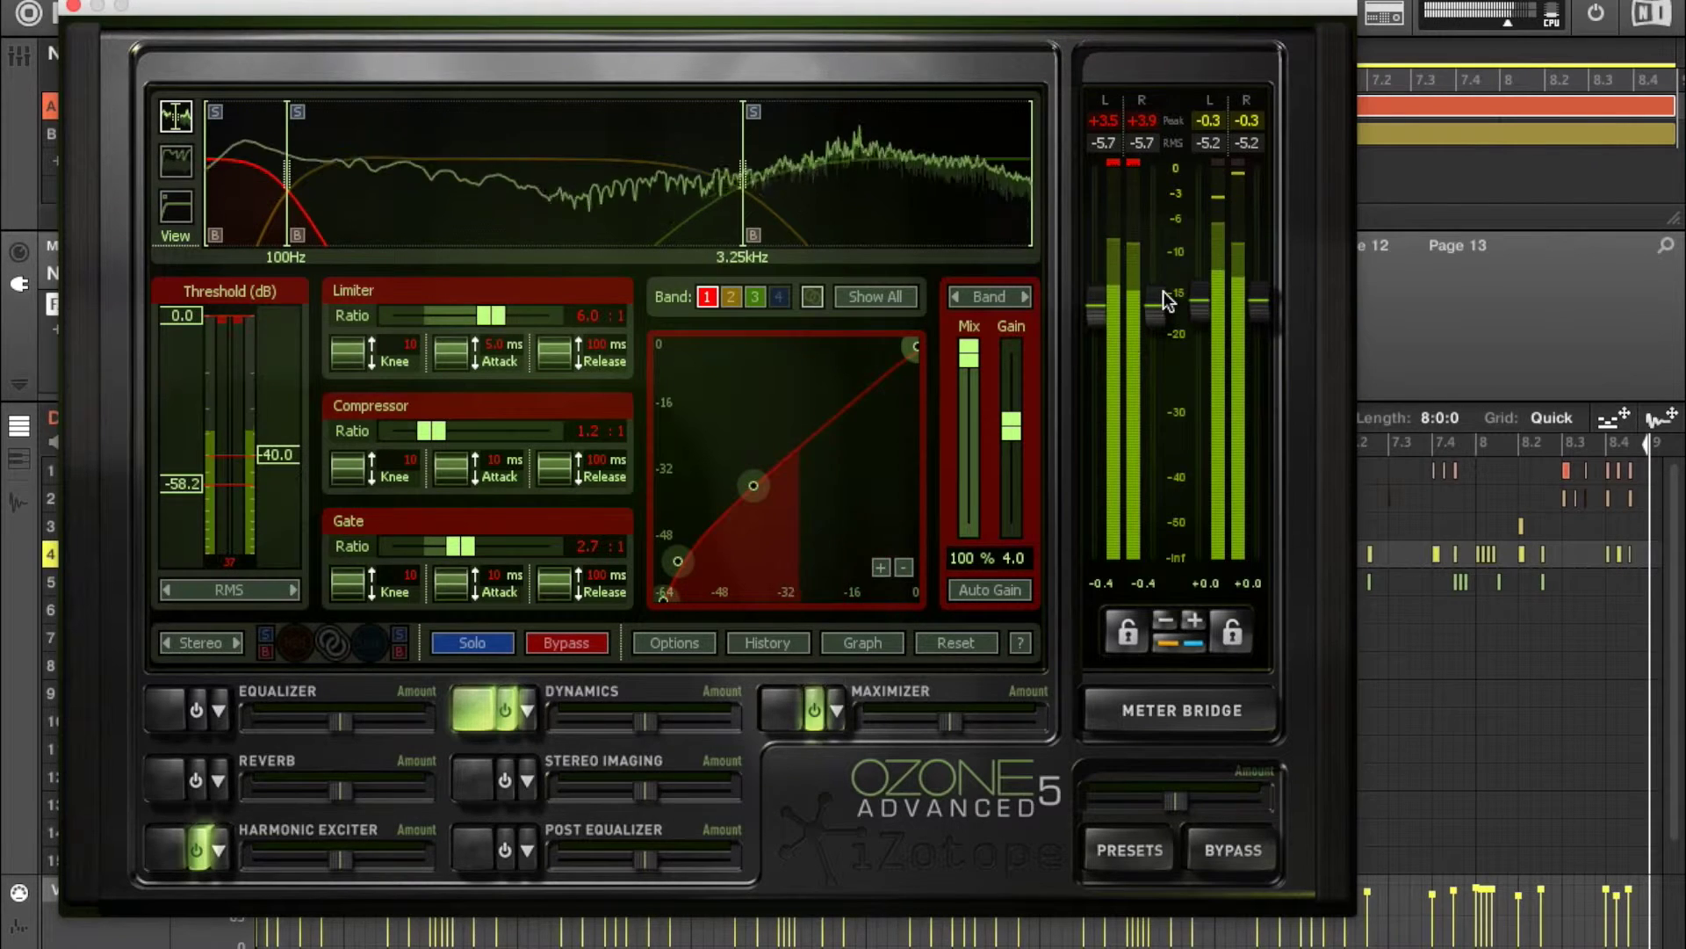
{"action": "left_click", "coordinate": [1155, 320]}
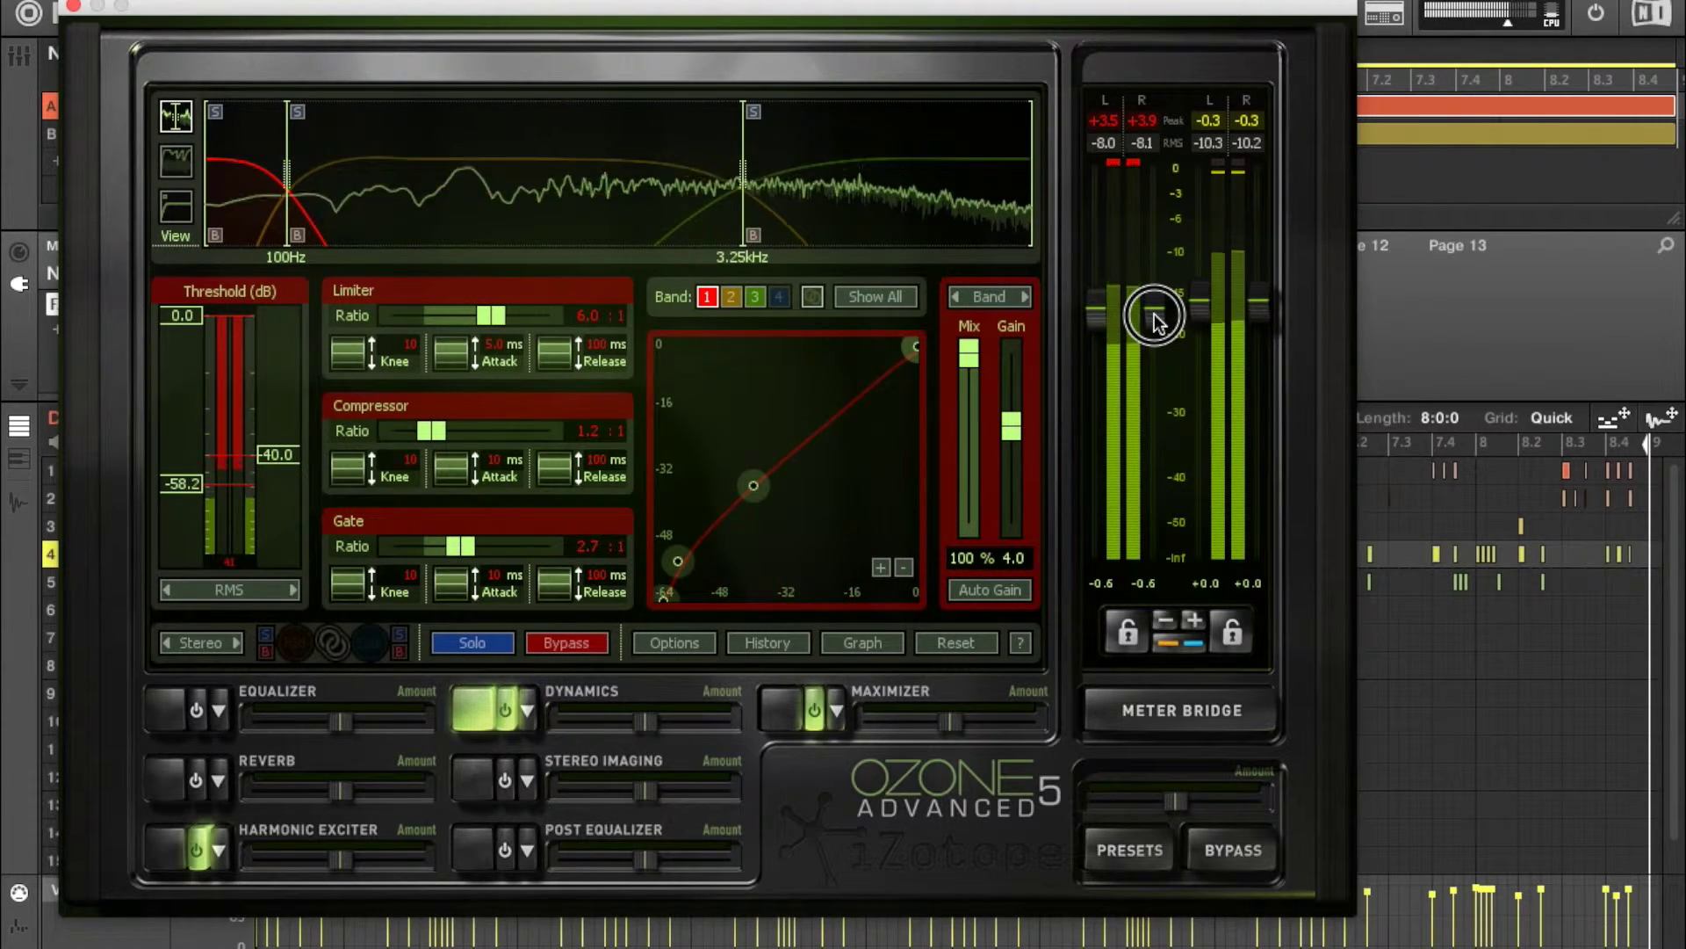
{"action": "mouse_move", "coordinate": [1154, 320]}
{"action": "left_mouse_down"}
{"action": "mouse_move", "coordinate": [1158, 400]}
{"action": "mouse_move", "coordinate": [1158, 327]}
{"action": "left_mouse_up"}
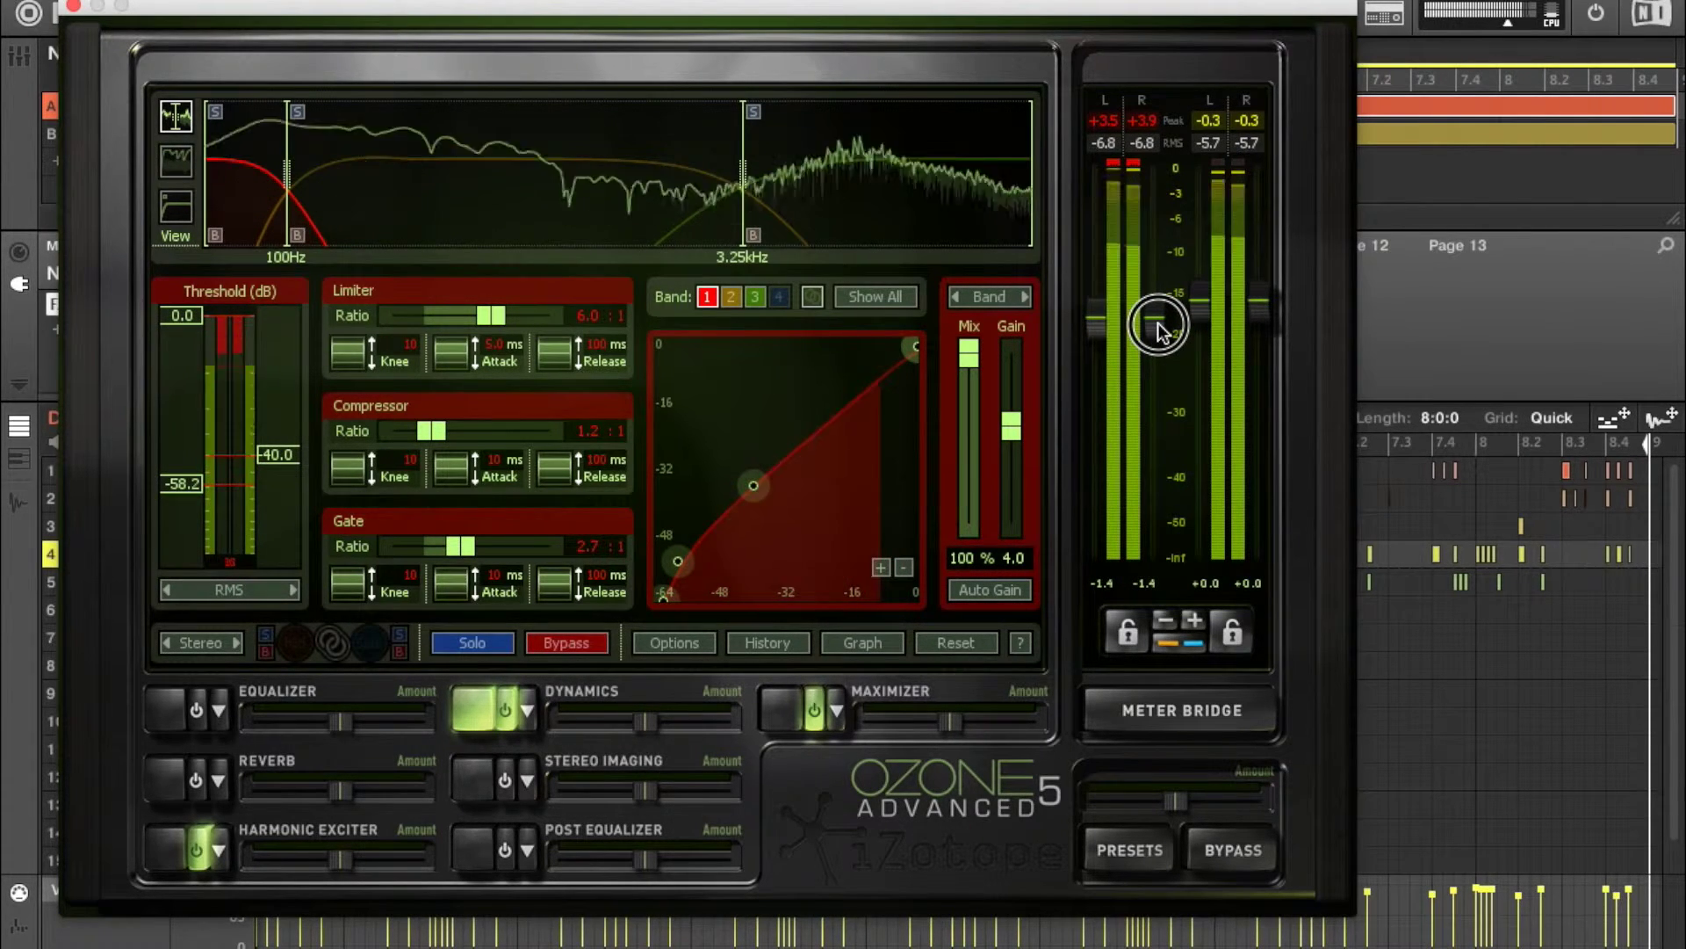
{"action": "left_click_drag", "start_coordinate": [1158, 327], "coordinate": [1159, 330]}
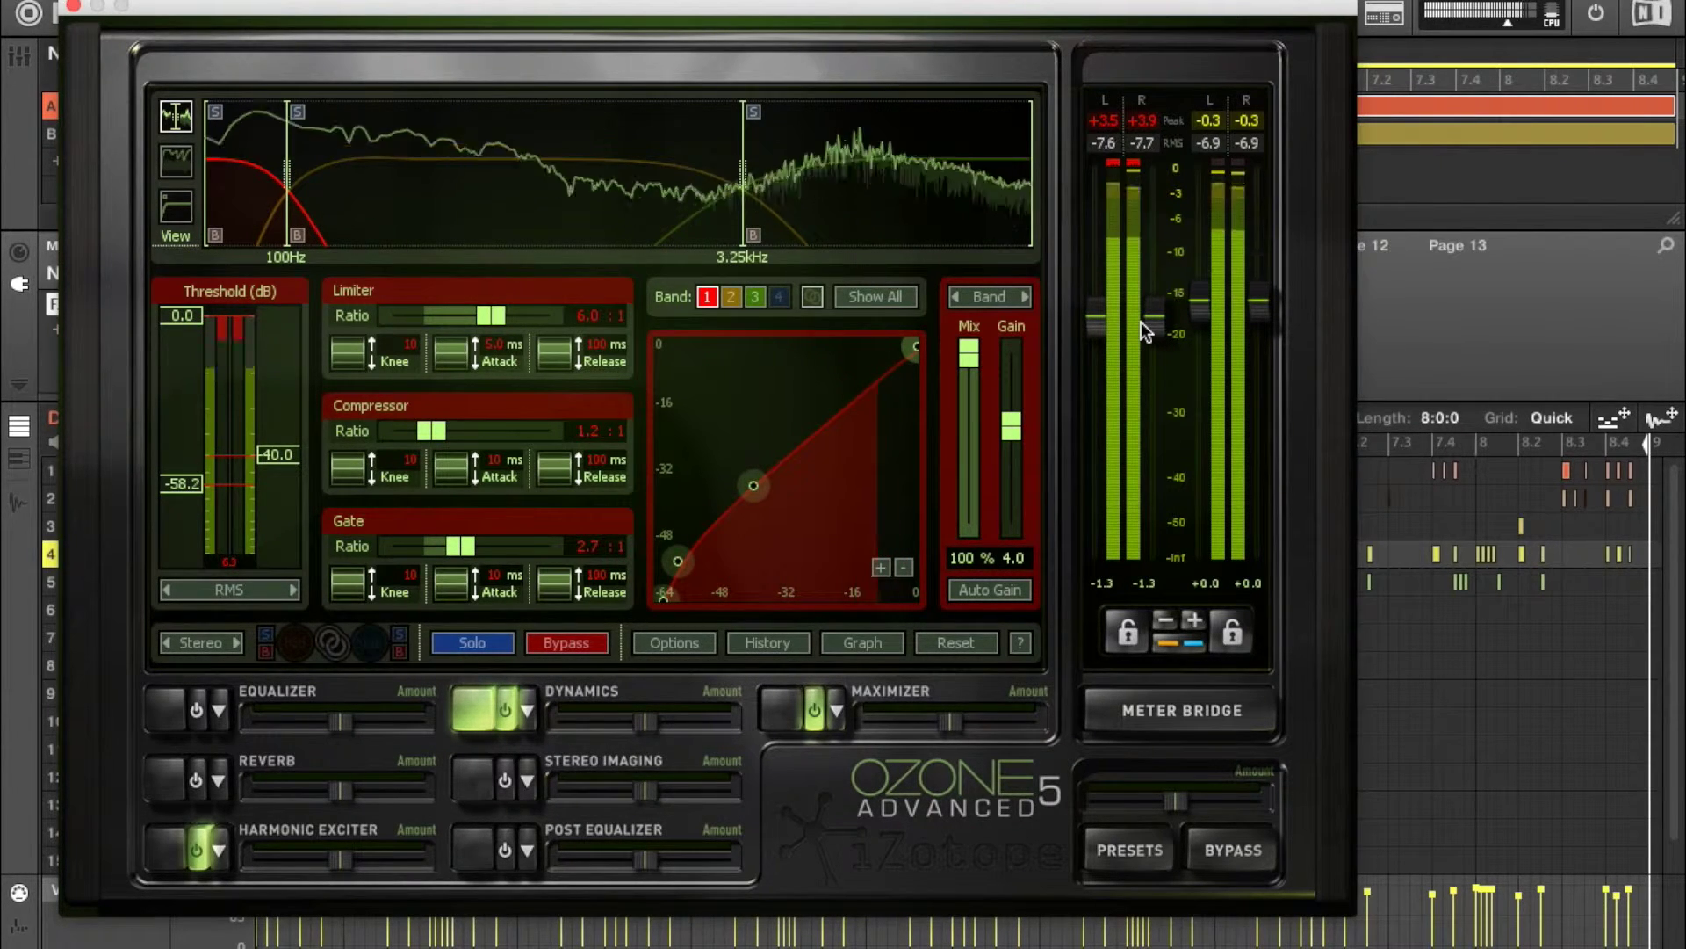
{"action": "key", "text": "space"}
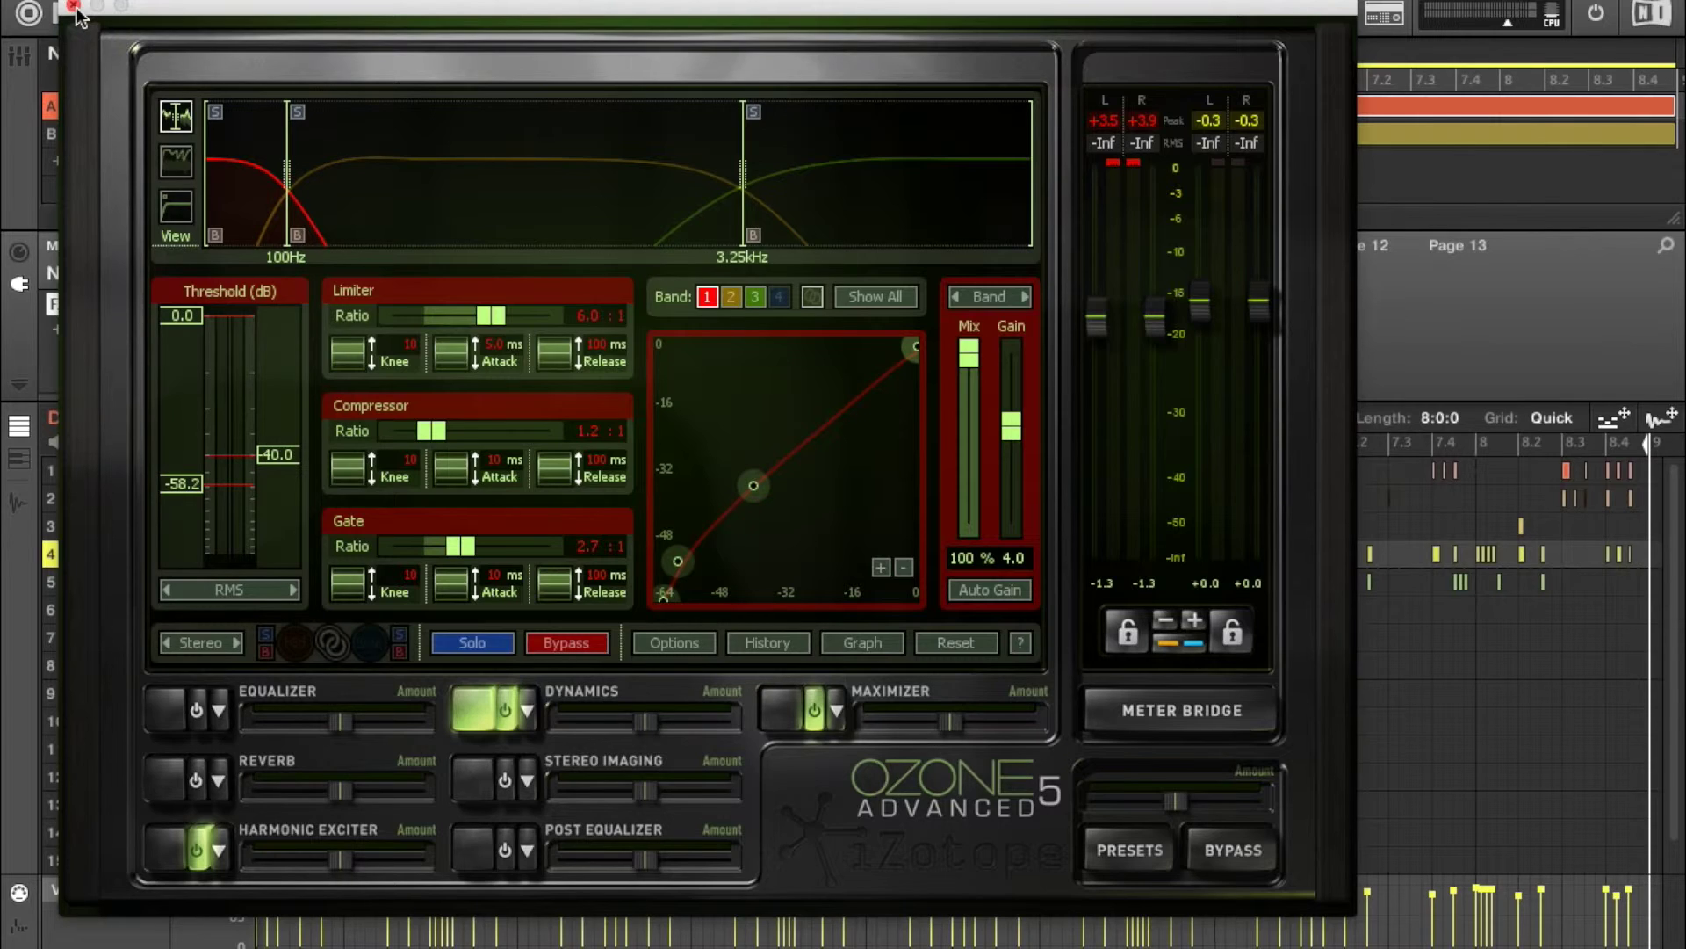
{"action": "left_click", "coordinate": [73, 6]}
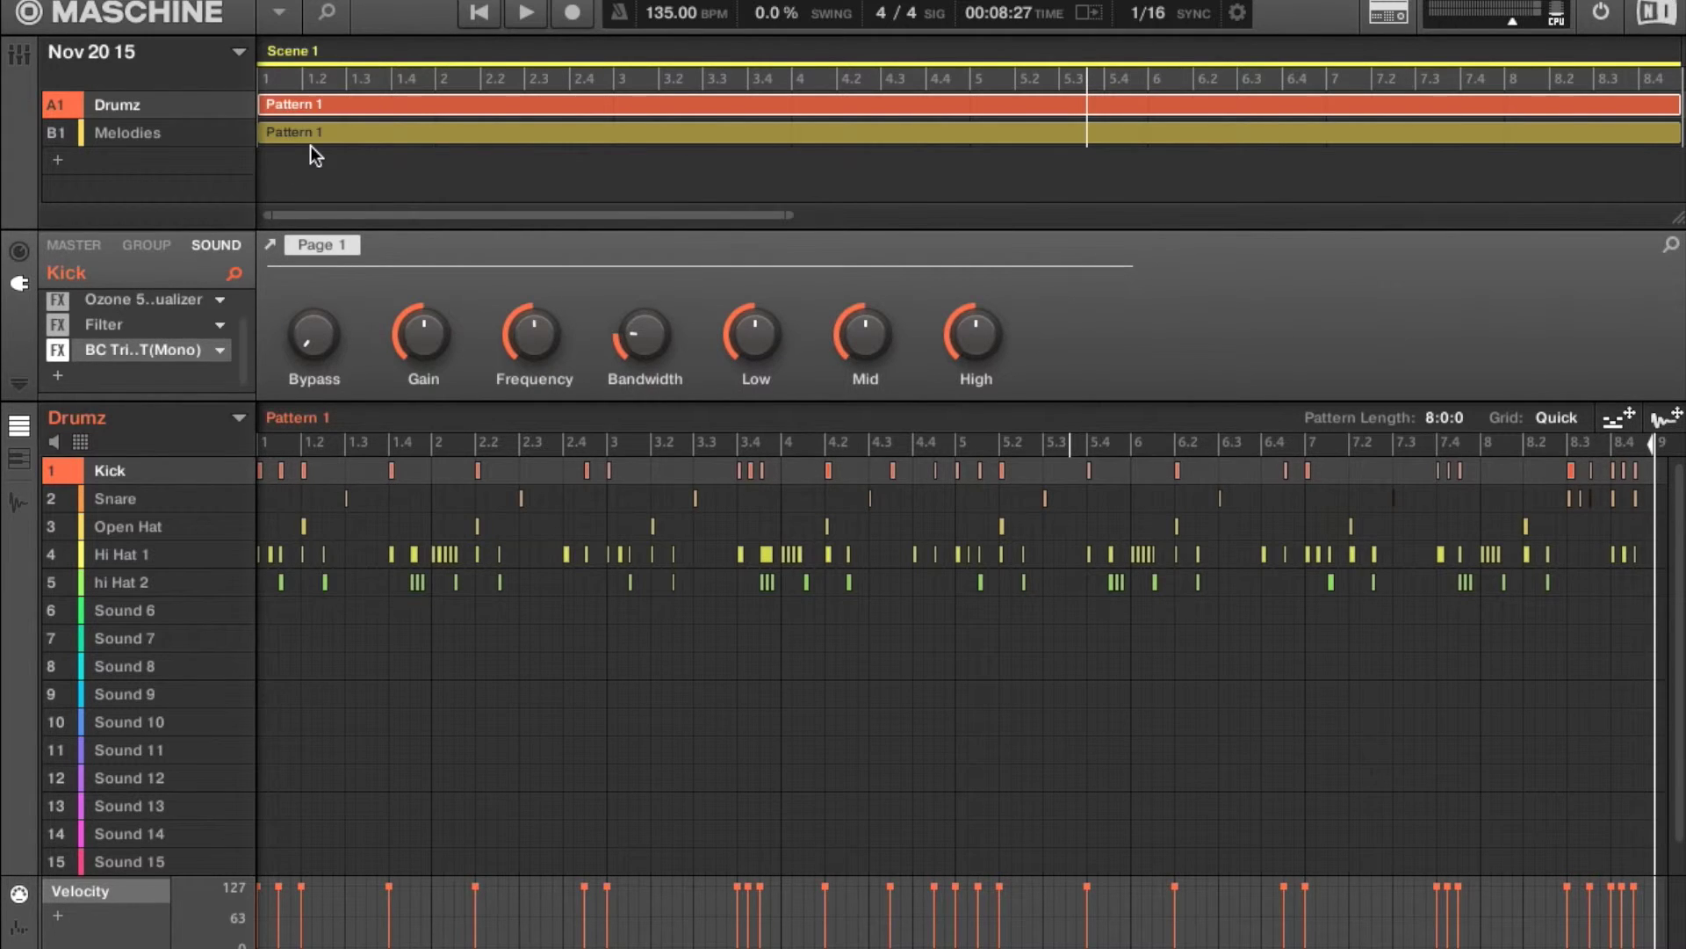
Step: Switch to Finder, open the Nov 20 15 folder, and rename Nov 20 15 - 135.wav as 1.wav
{"action": "key", "text": "super+Tab"}
{"action": "key", "text": "super+Tab"}
{"action": "double_click", "coordinate": [664, 340]}
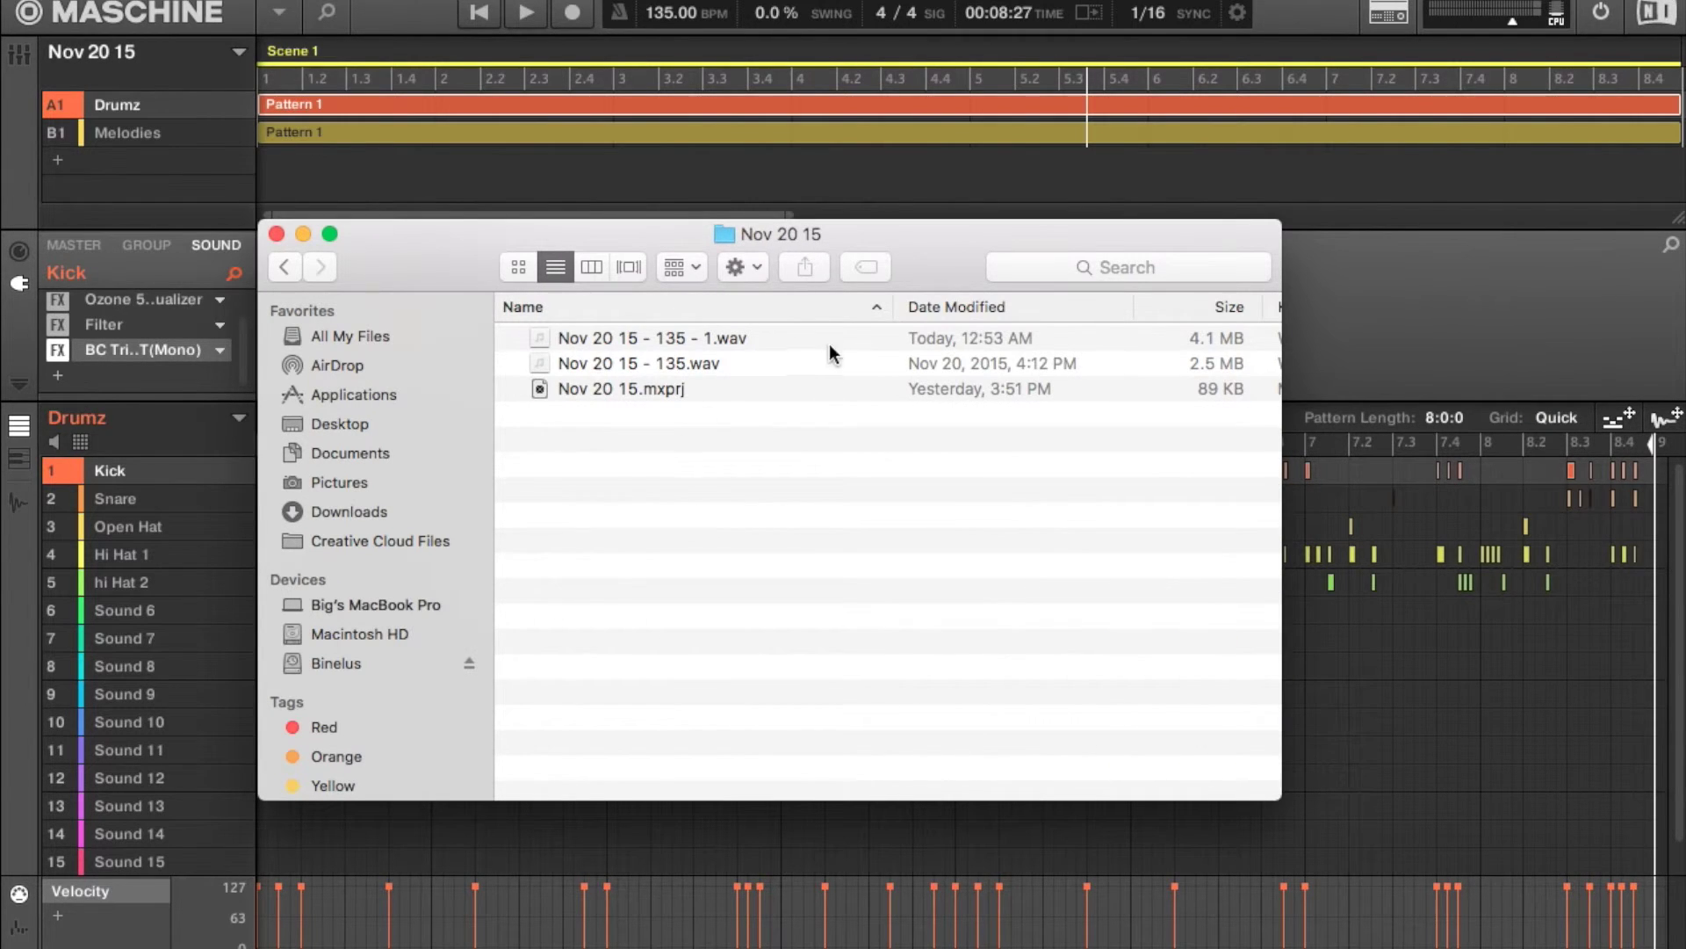
{"action": "left_click", "coordinate": [656, 361]}
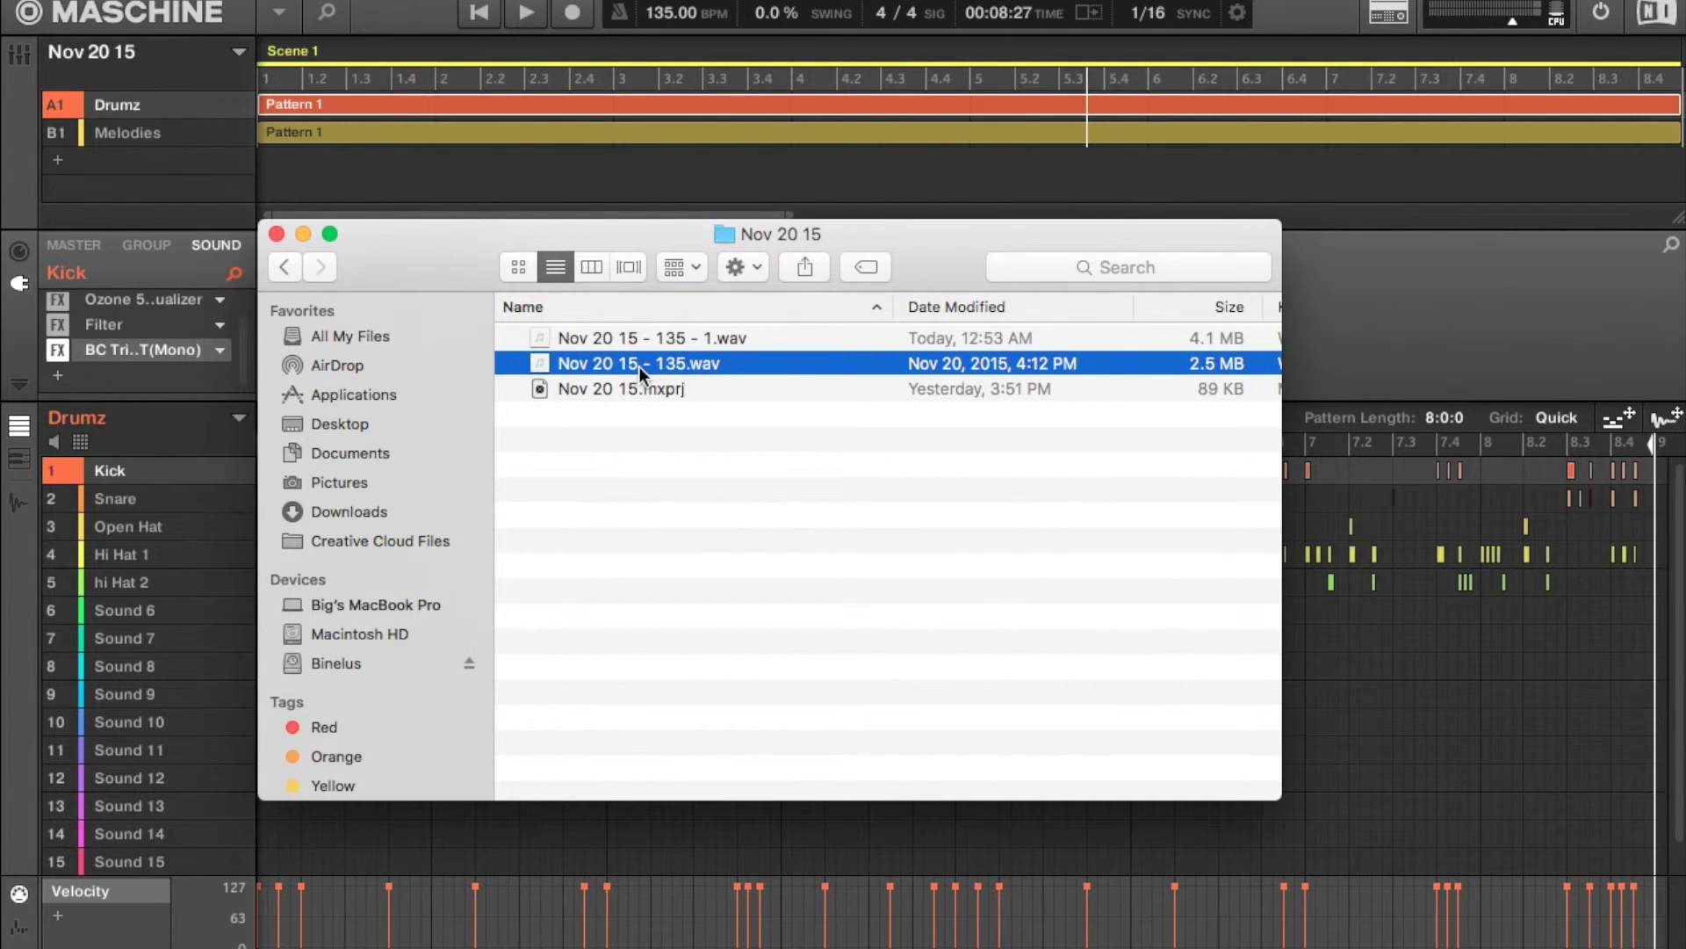
{"action": "key", "text": "Return"}
{"action": "type", "text": "1"}
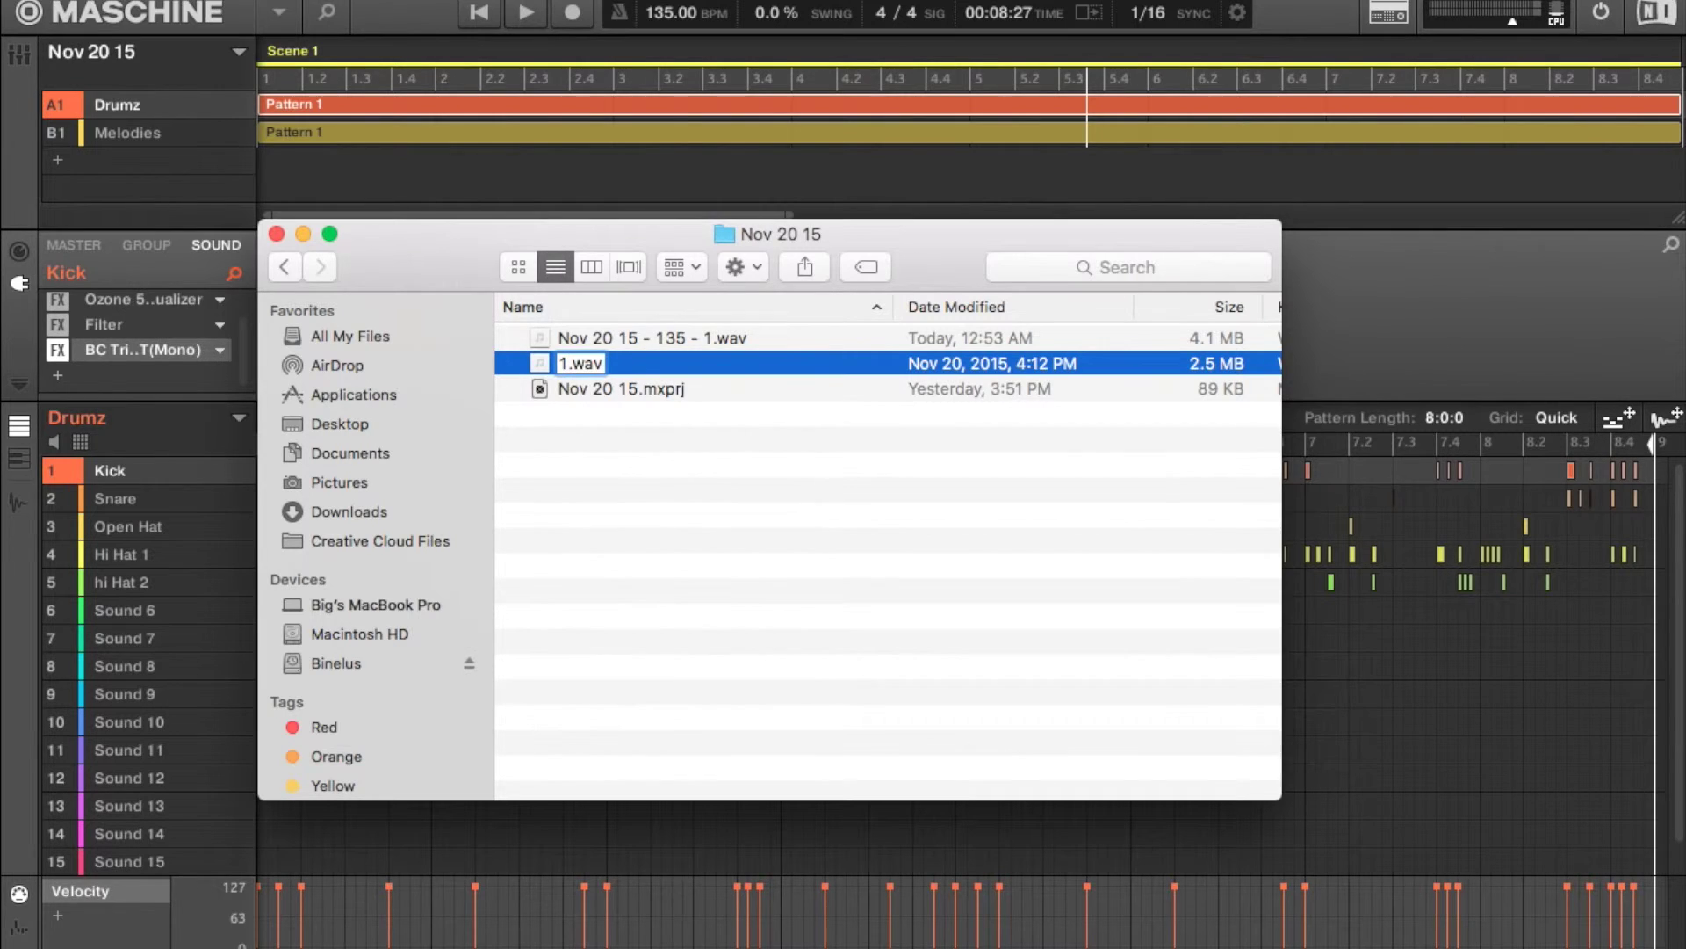
{"action": "key", "text": "Return"}
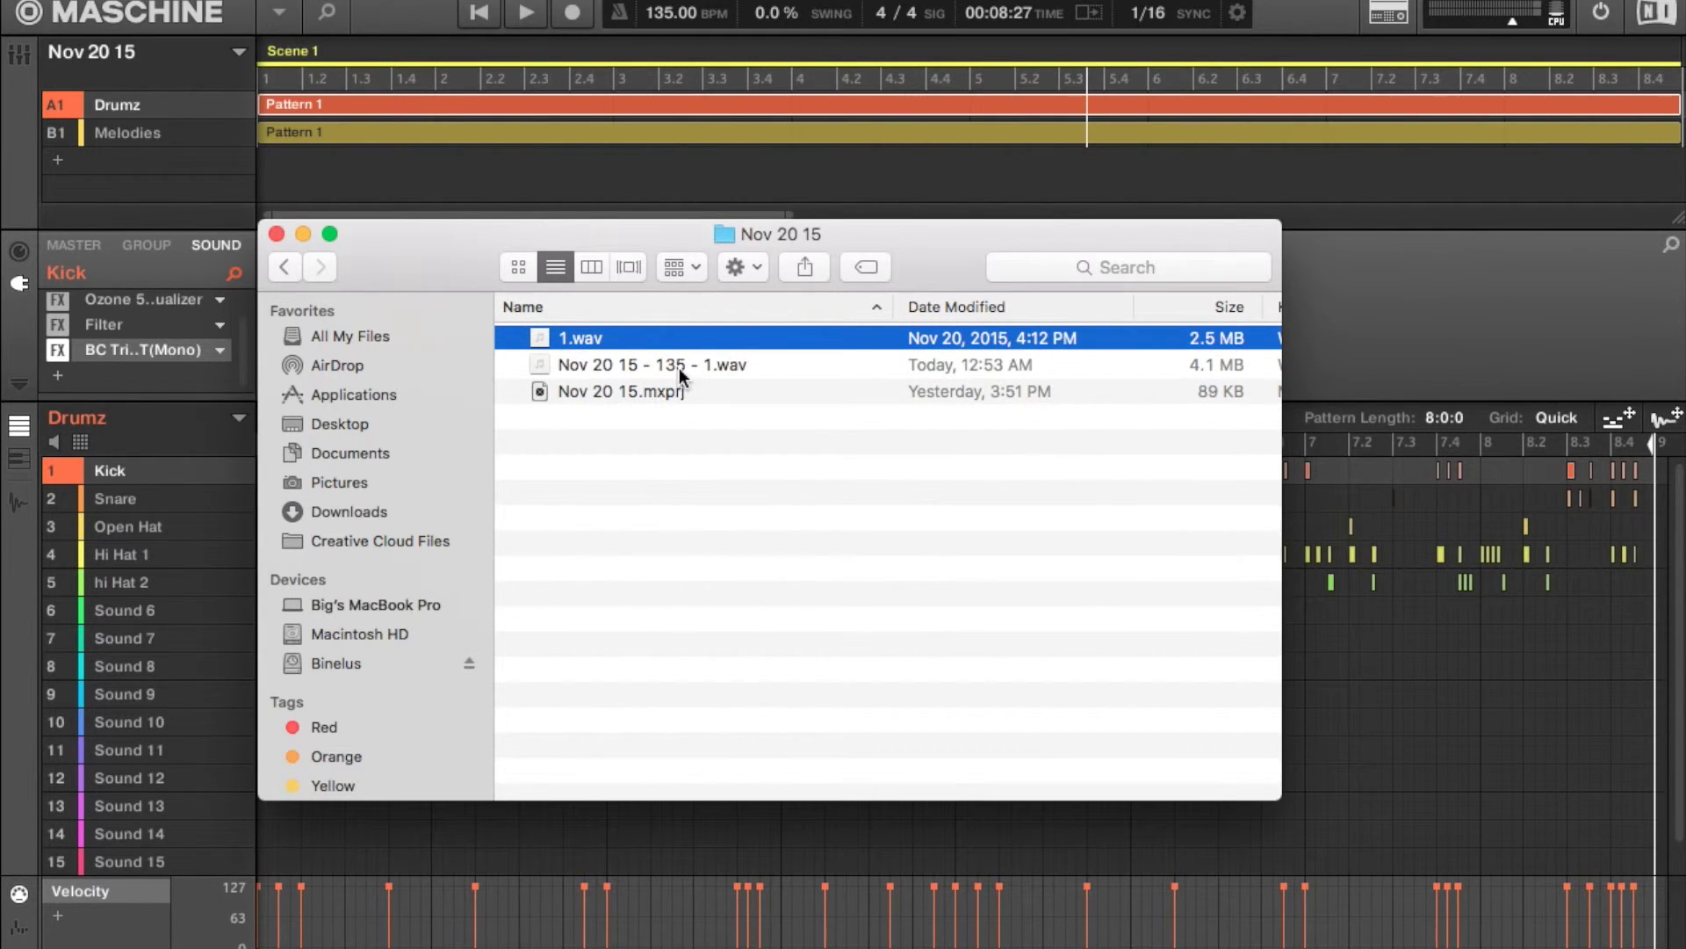
Step: Rename Nov 20 15 - 135 - 1.wav as 2.wav in the Nov 20 15 folder
{"action": "left_click", "coordinate": [613, 369]}
{"action": "key", "text": "Return"}
{"action": "type", "text": "2"}
{"action": "key", "text": "Return"}
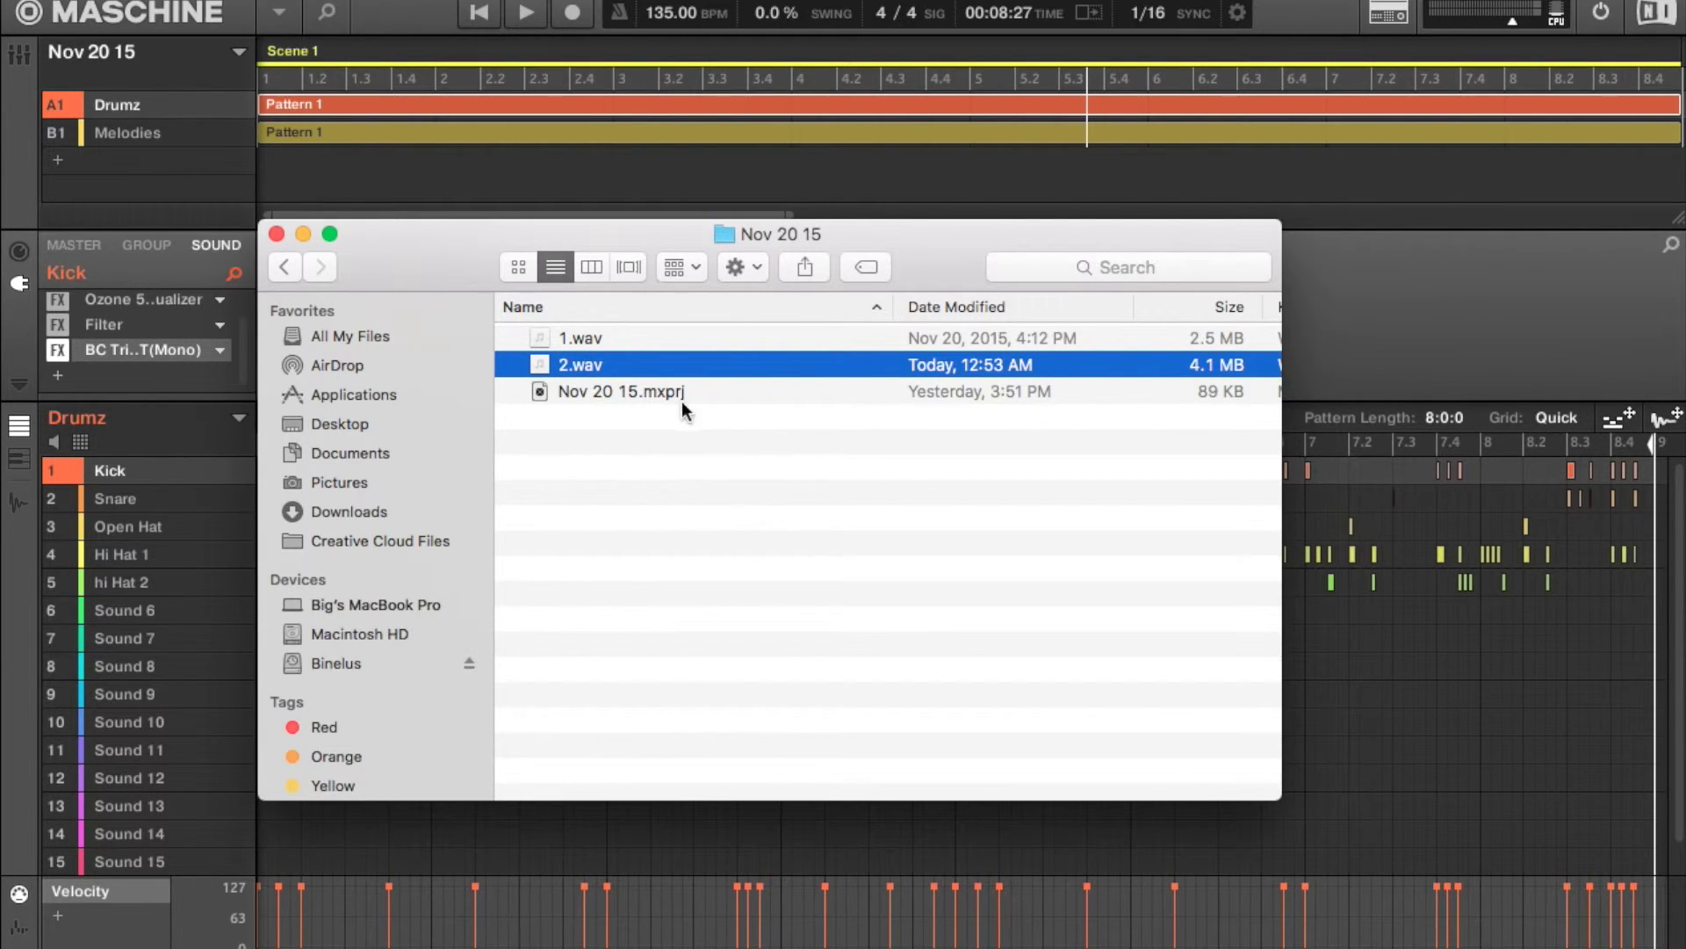
Step: Play 1.wav from the Nov 20 15 folder in a Quick Look preview and move the preview window clear of the file details
{"action": "left_click", "coordinate": [610, 338]}
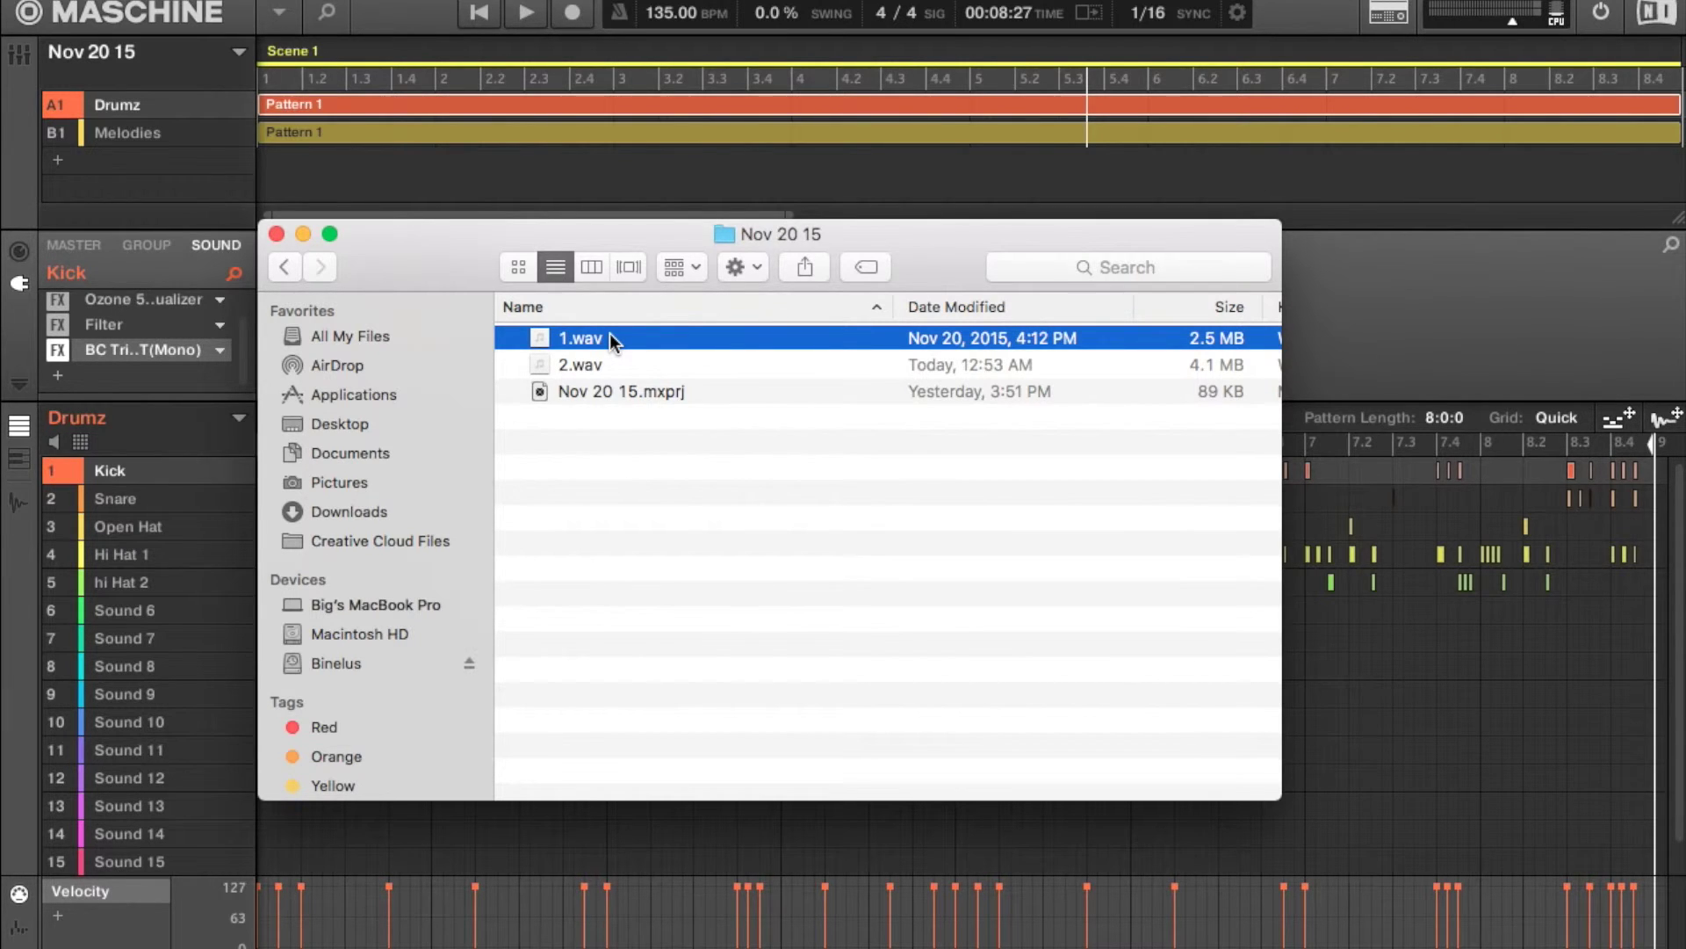
{"action": "key", "text": "space"}
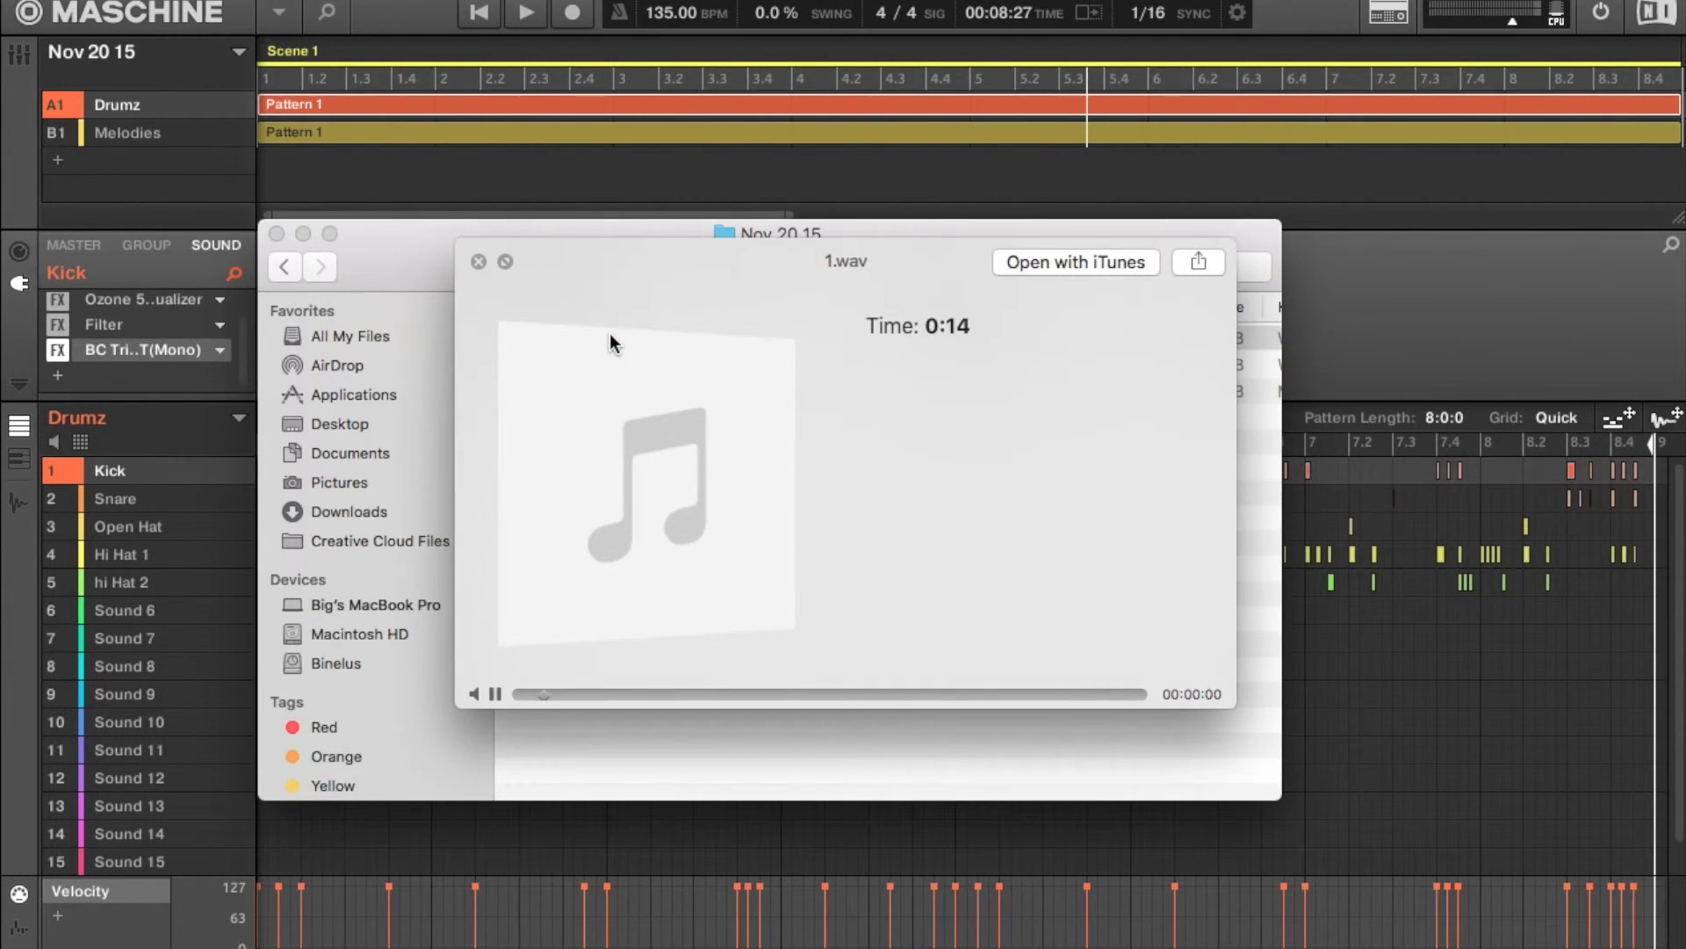
{"action": "left_click_drag", "start_coordinate": [786, 264], "coordinate": [600, 326]}
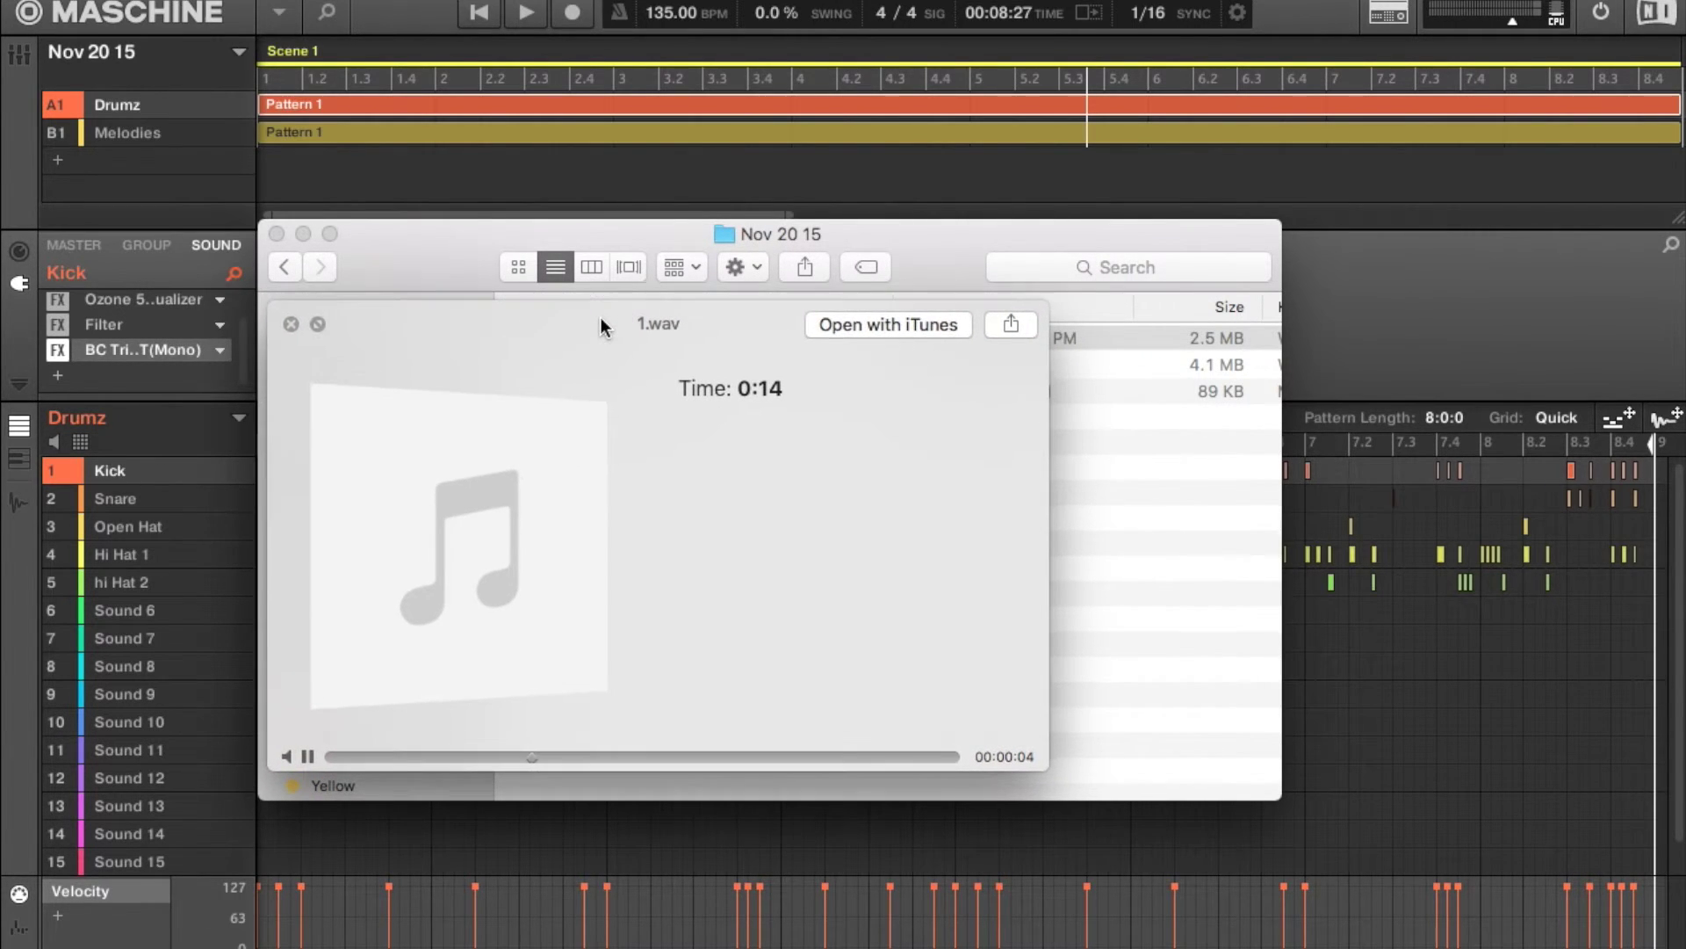
Step: Compare 2.wav with 1.wav by alternating their audio previews, close the preview, and minimise the Nov 20 15 folder window
{"action": "key", "text": "Down"}
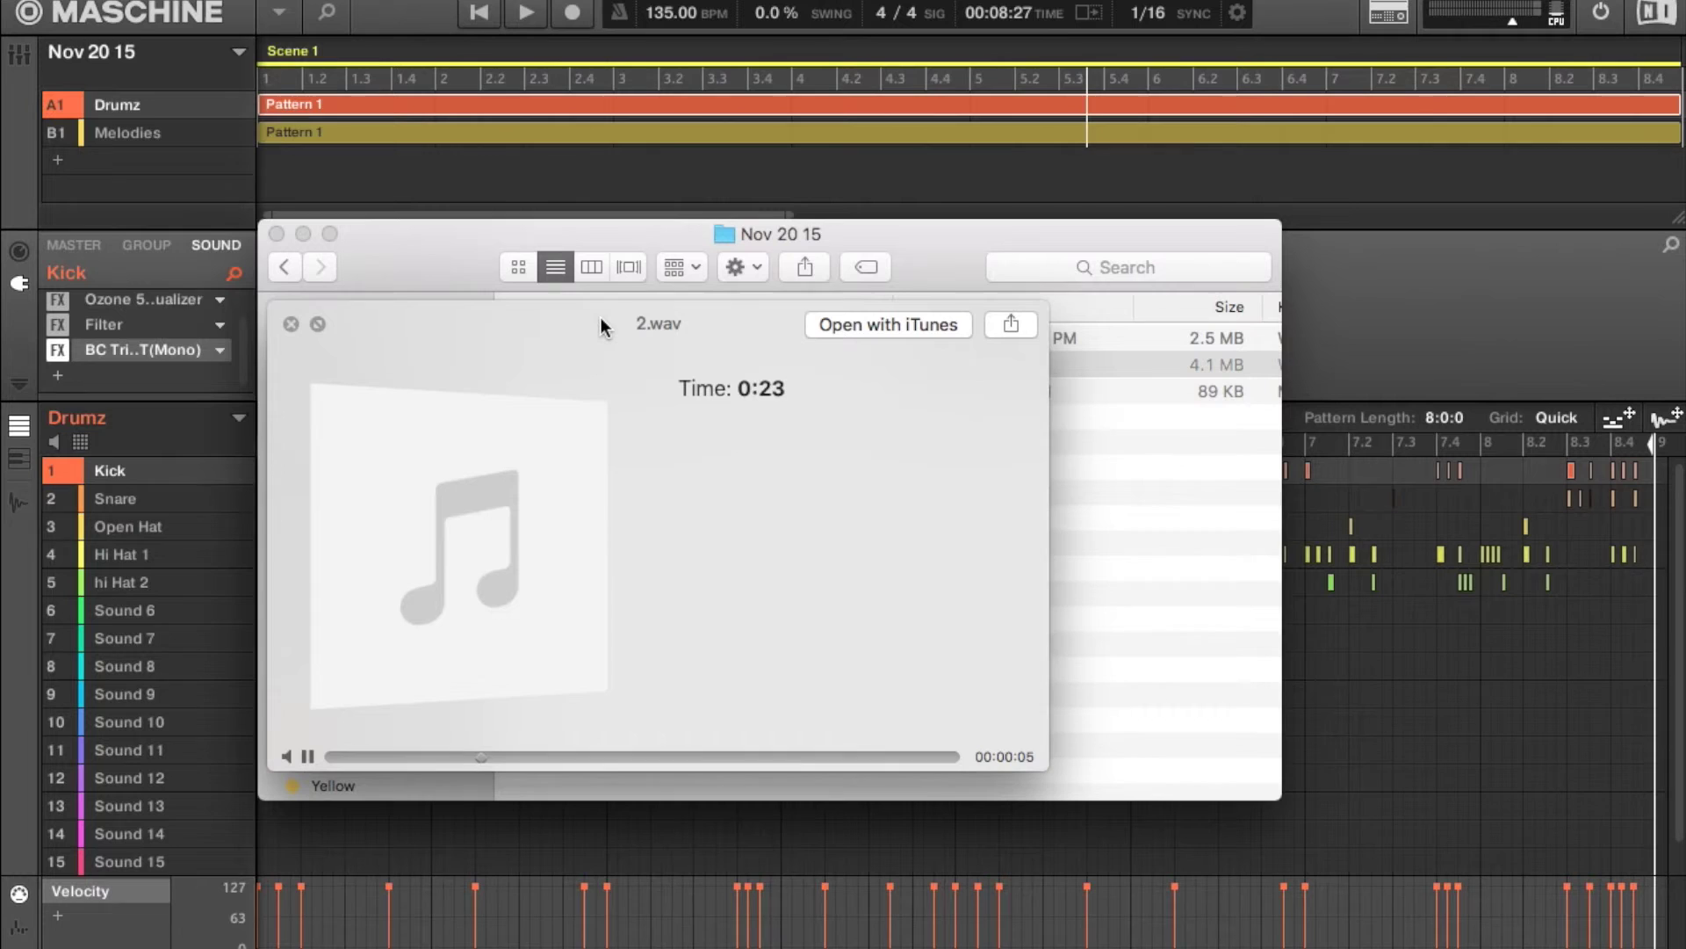
{"action": "key", "text": "Up"}
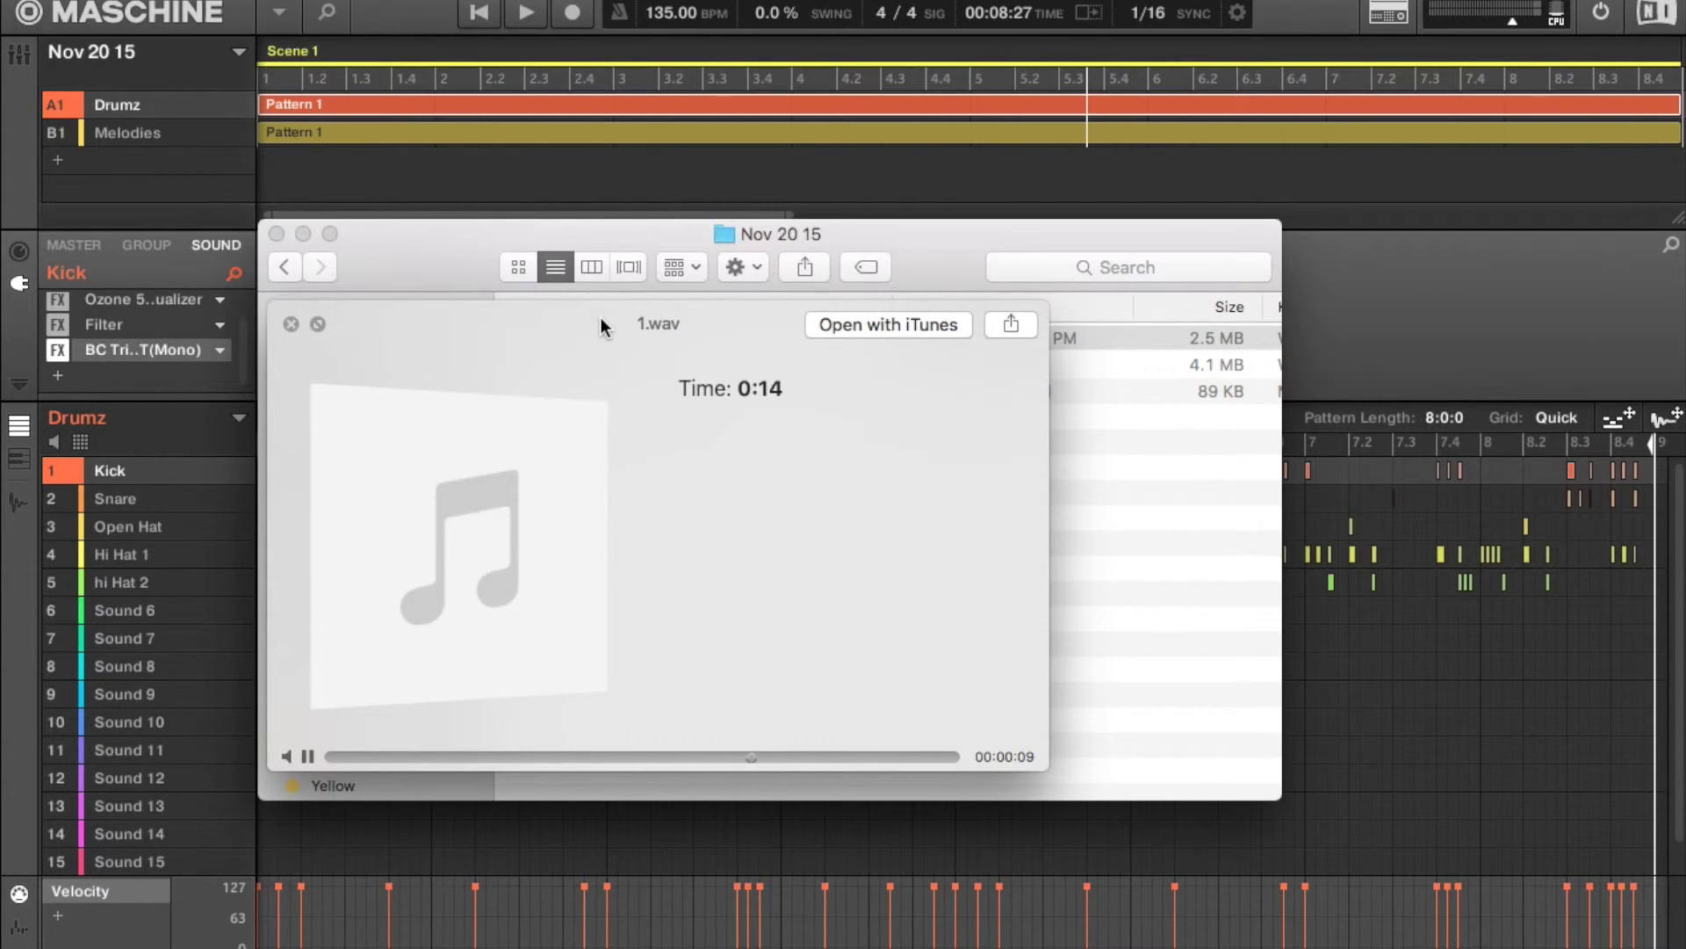
{"action": "key", "text": "Down"}
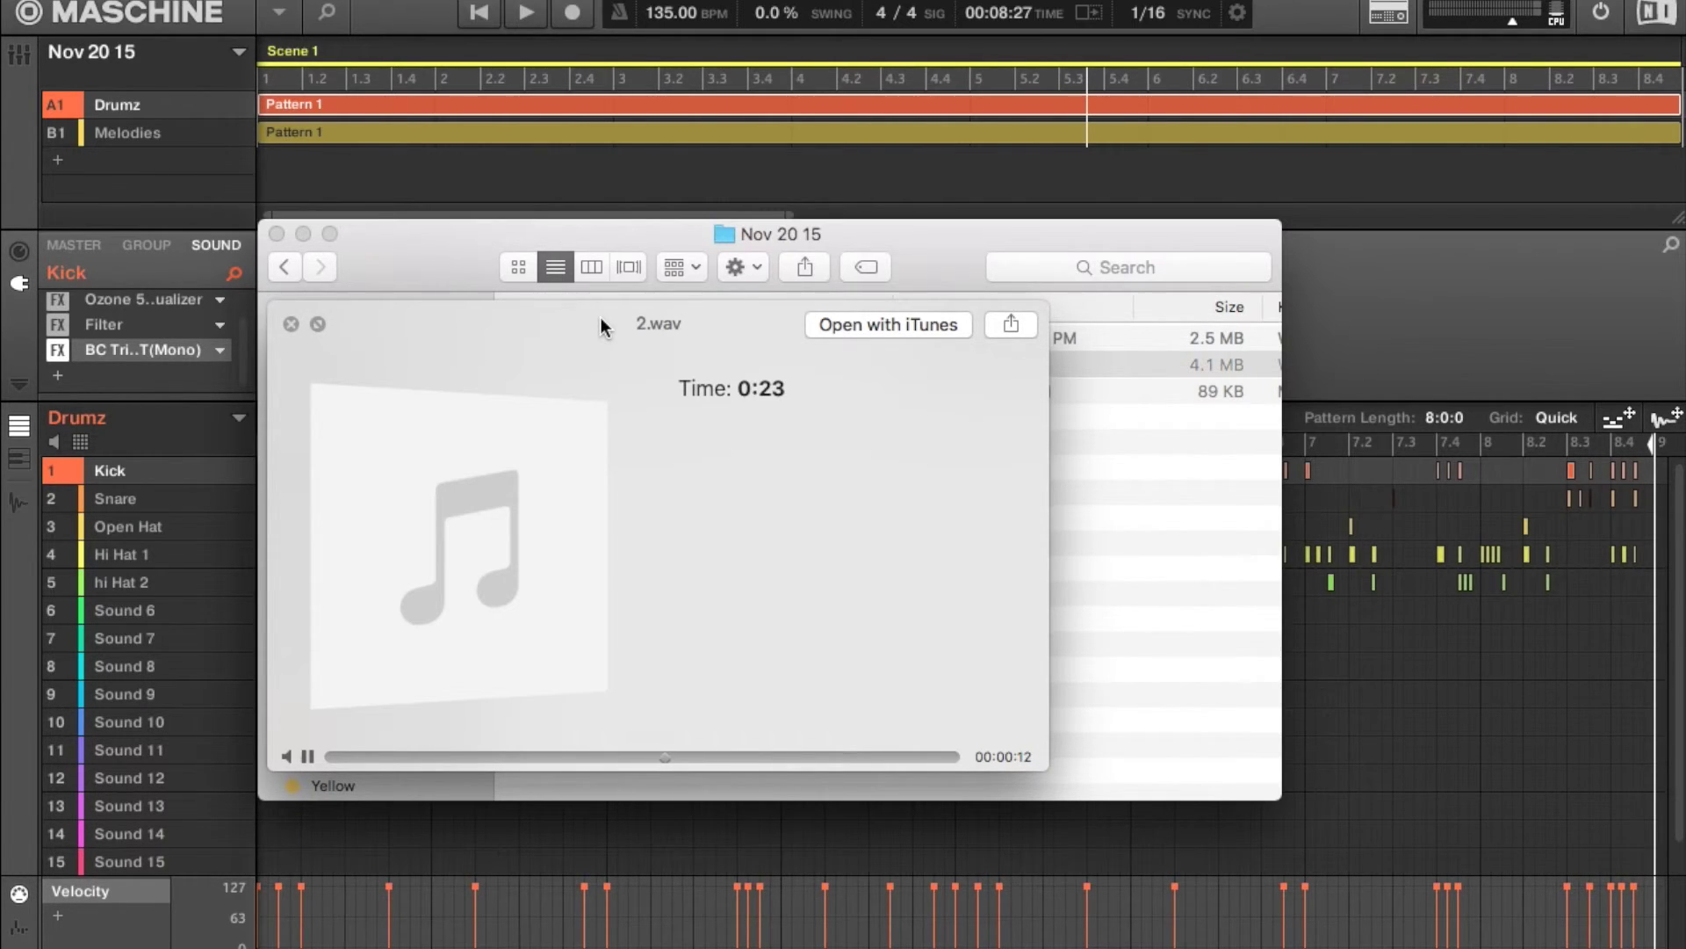
{"action": "key", "text": "Up"}
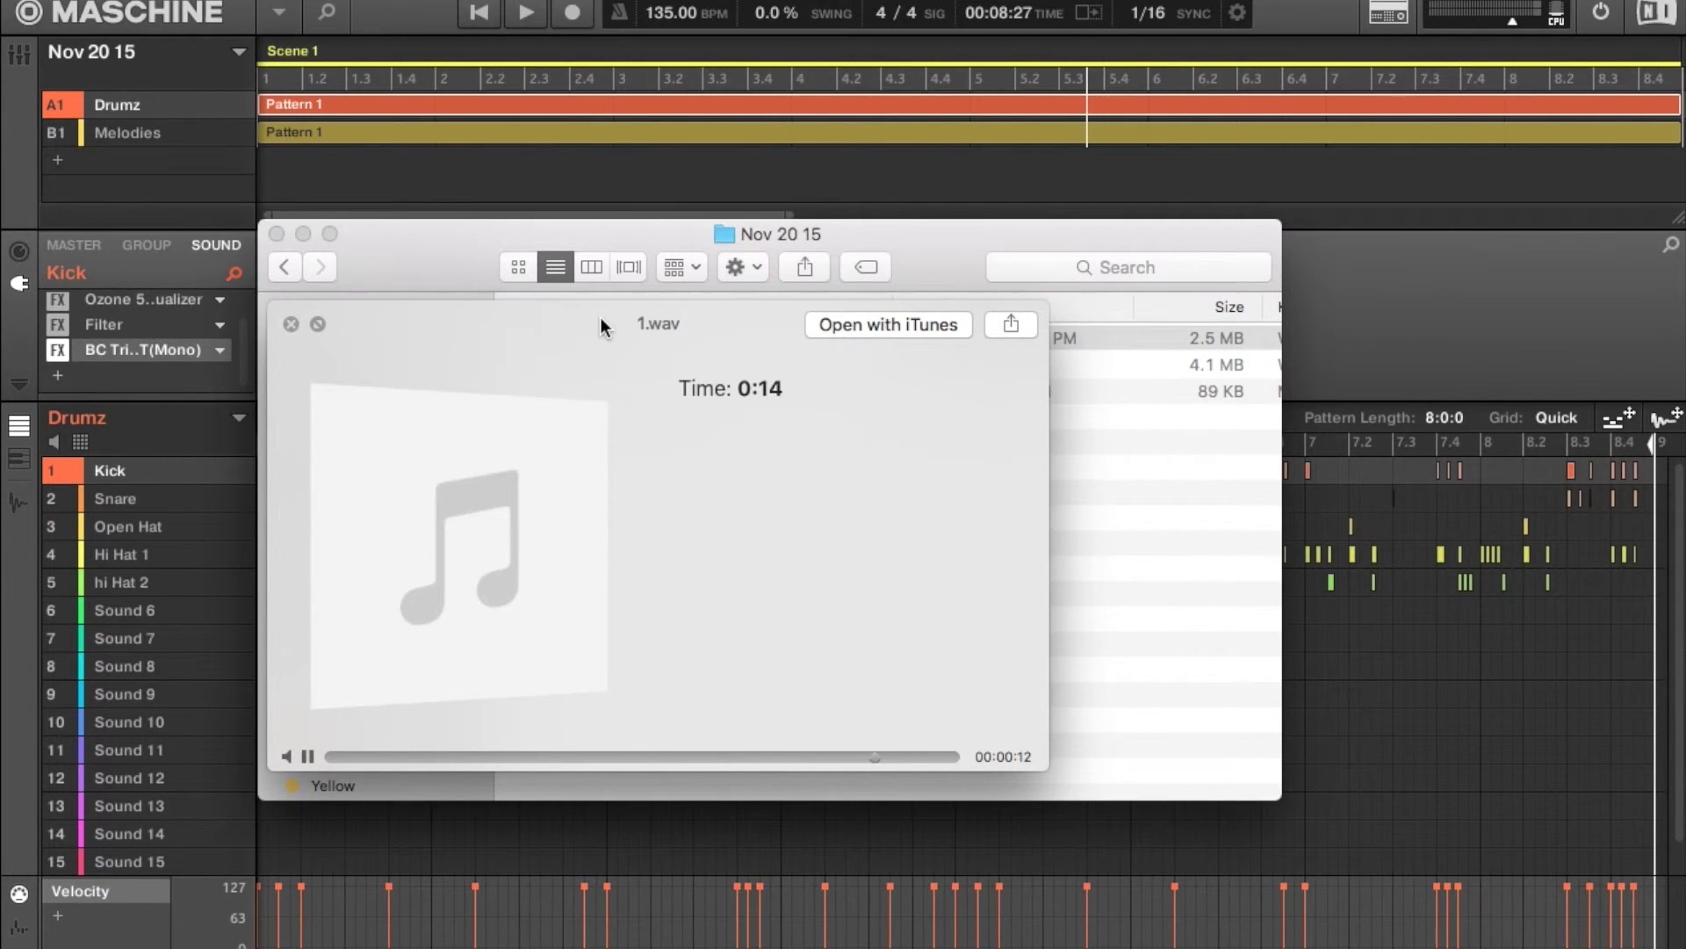
{"action": "key", "text": "Down"}
{"action": "key", "text": "space"}
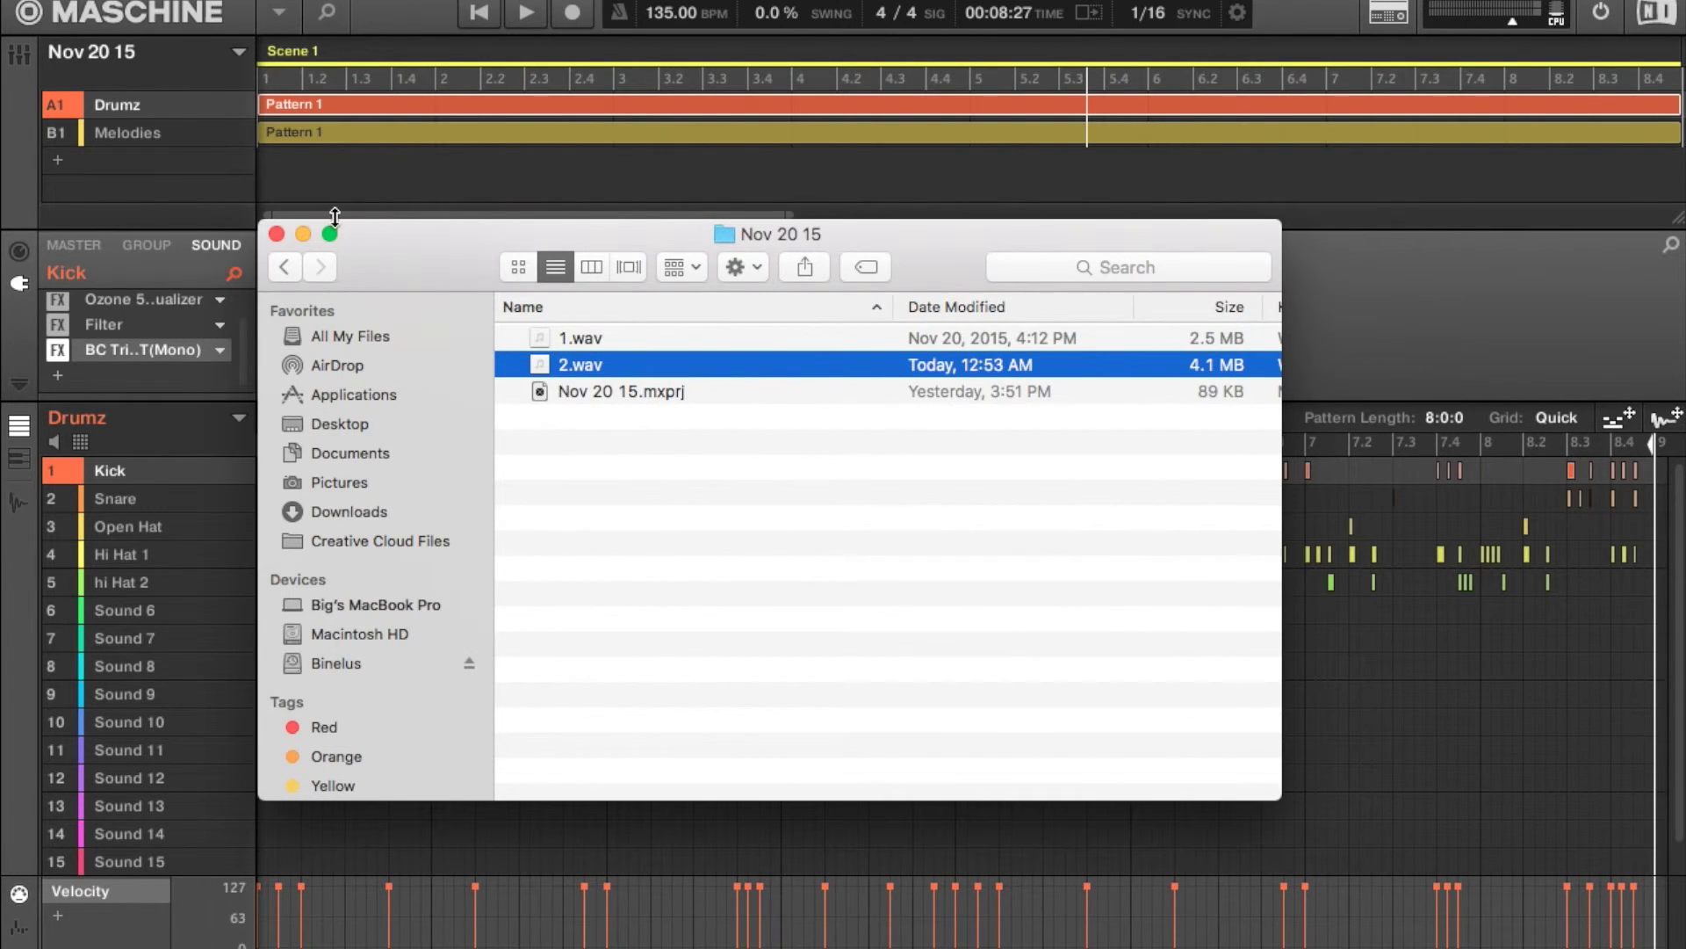
{"action": "left_click", "coordinate": [303, 234]}
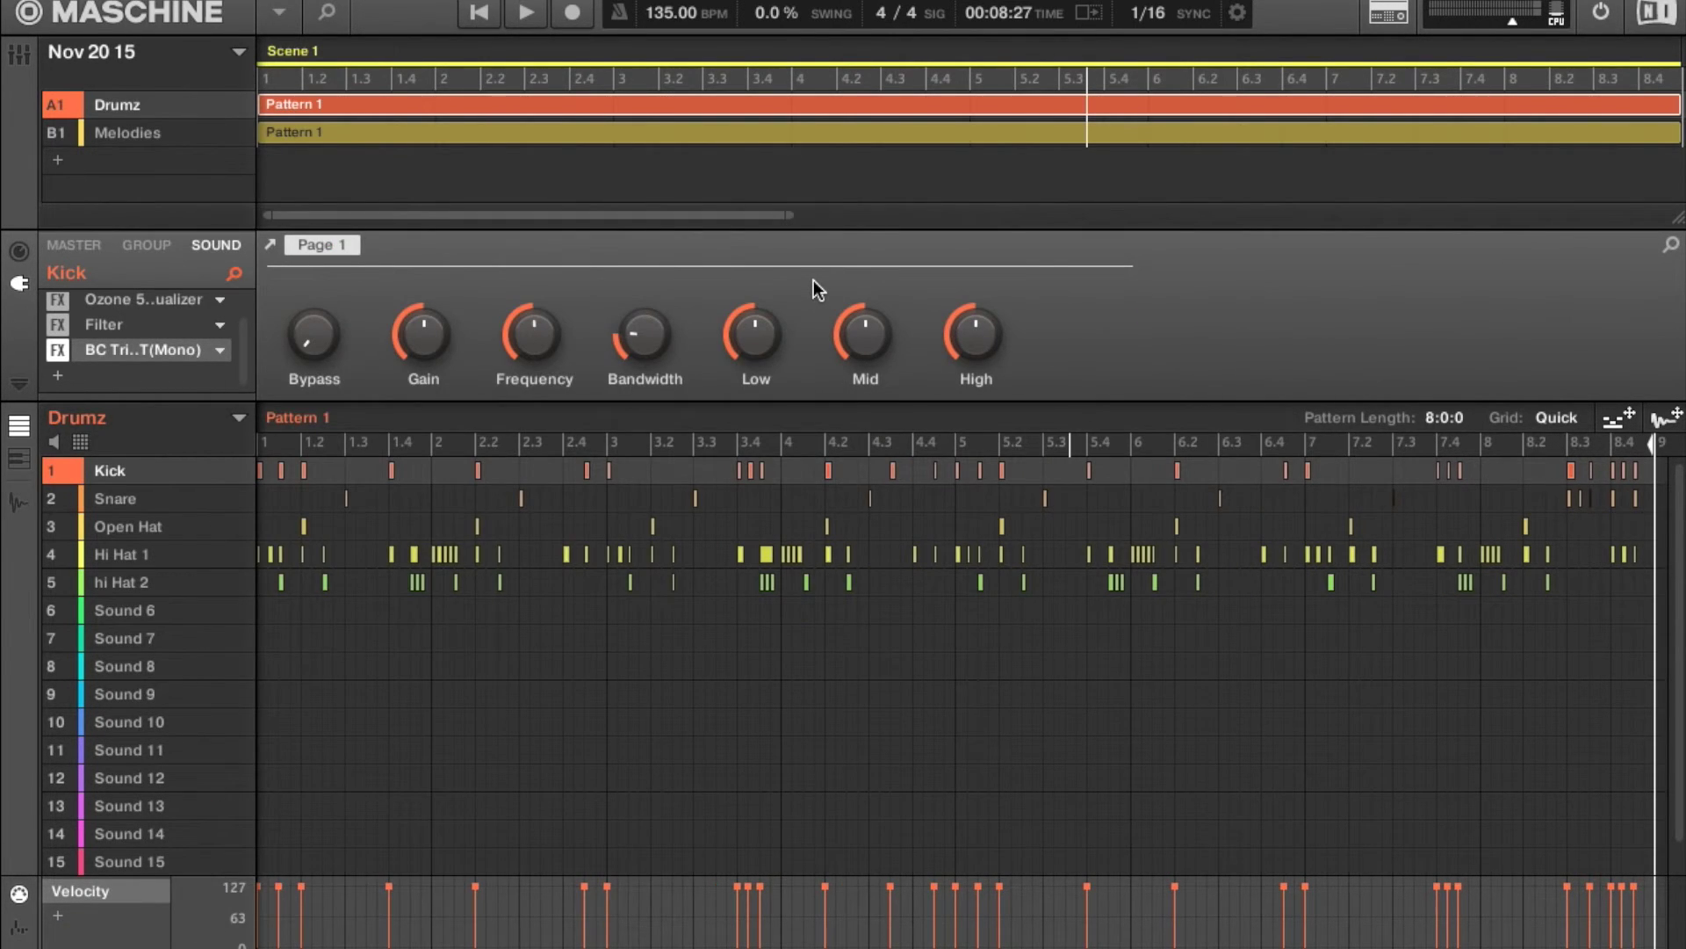